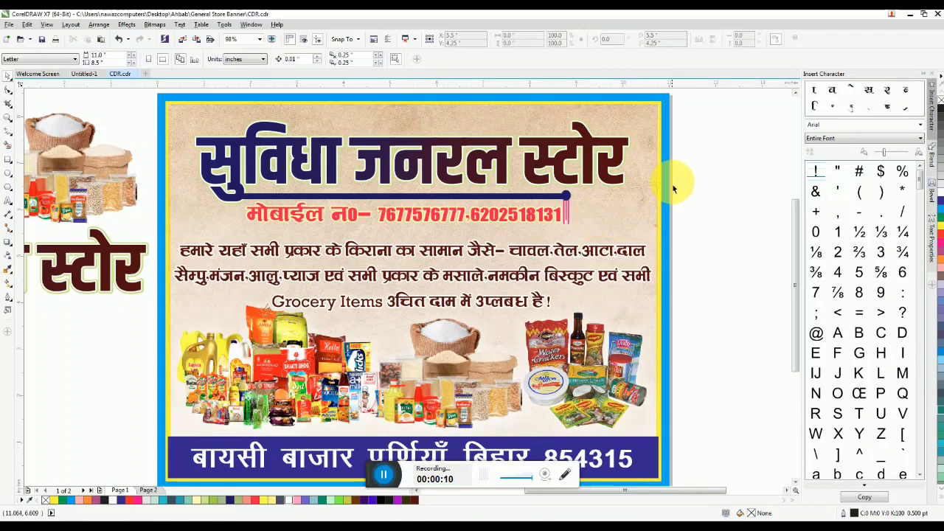
- Move the finished banner off the page onto the empty pasteboard beside the page's right edge
{"action": "scroll", "coordinate": [674, 188], "scroll_direction": "down", "scroll_amount": 3}
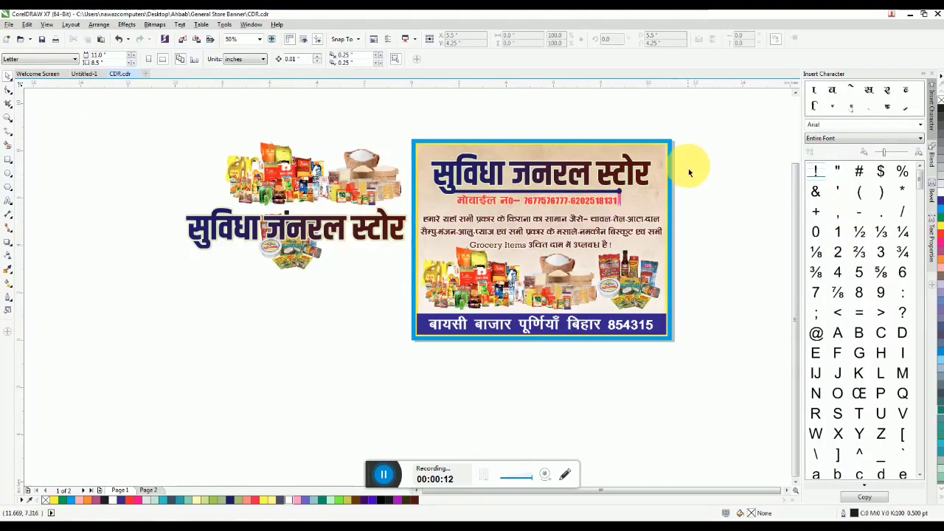
{"action": "left_click_drag", "start_coordinate": [446, 377], "coordinate": [405, 368]}
{"action": "left_click_drag", "start_coordinate": [491, 221], "coordinate": [761, 230]}
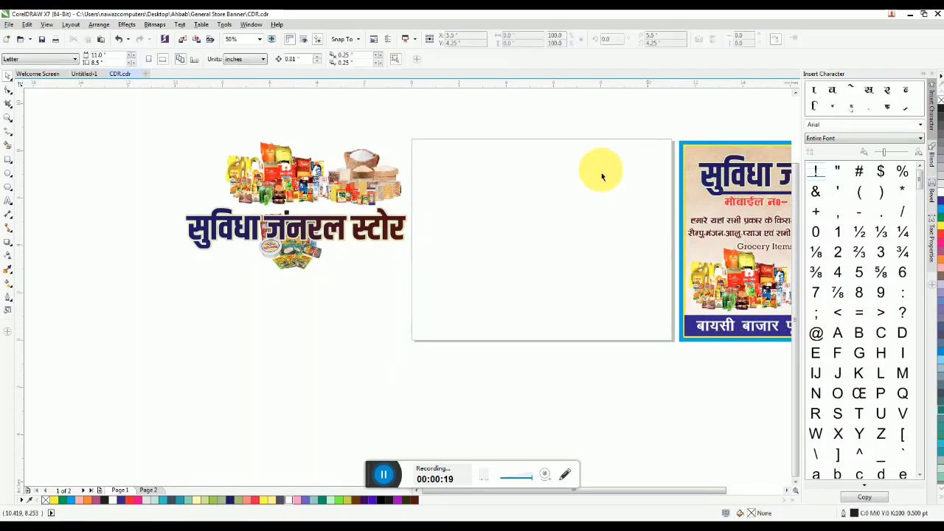
{"action": "left_click", "coordinate": [528, 206]}
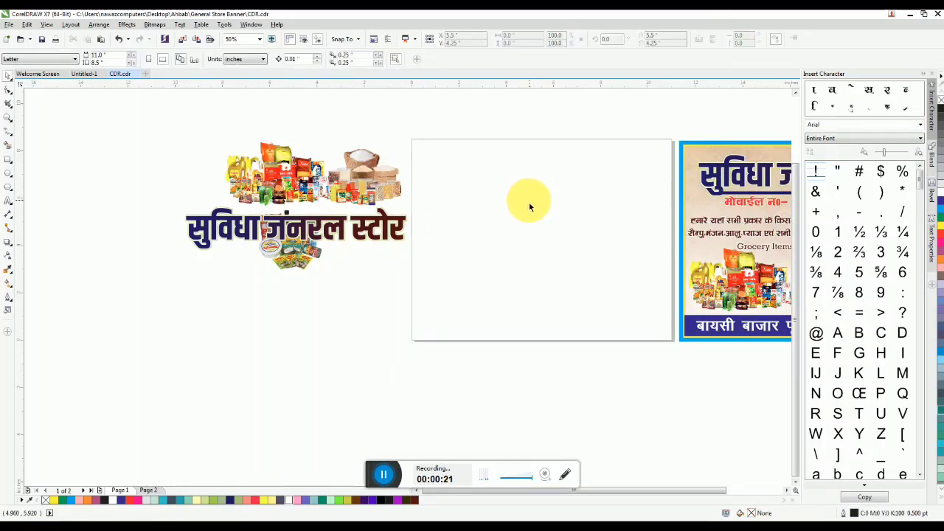
- Move the loose title group below the product images, to about X -4.93, Y 1.79 inches
{"action": "left_click", "coordinate": [241, 223]}
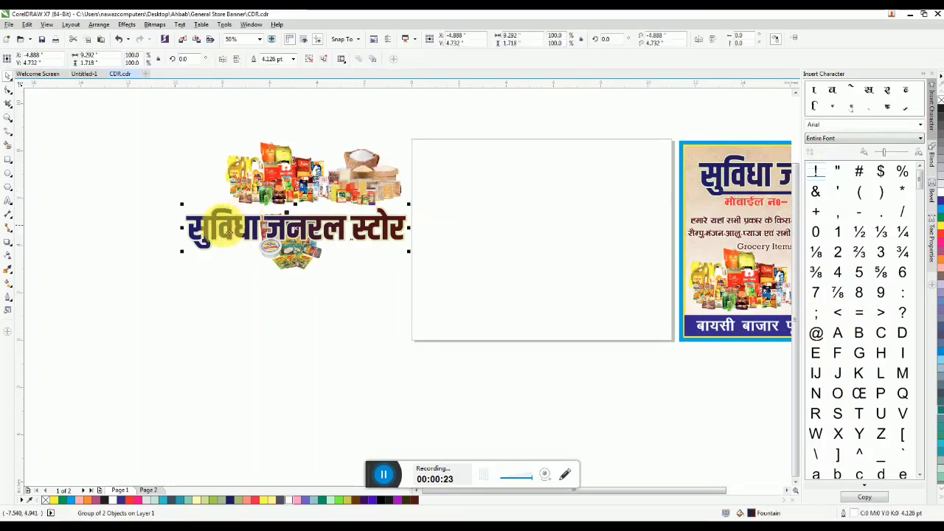
{"action": "left_click_drag", "start_coordinate": [241, 223], "coordinate": [237, 288]}
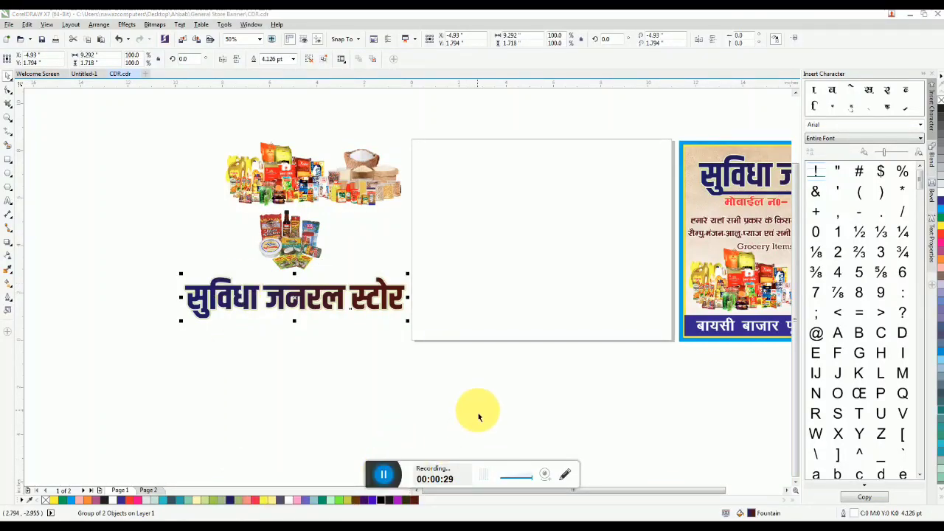
{"action": "left_click", "coordinate": [597, 233]}
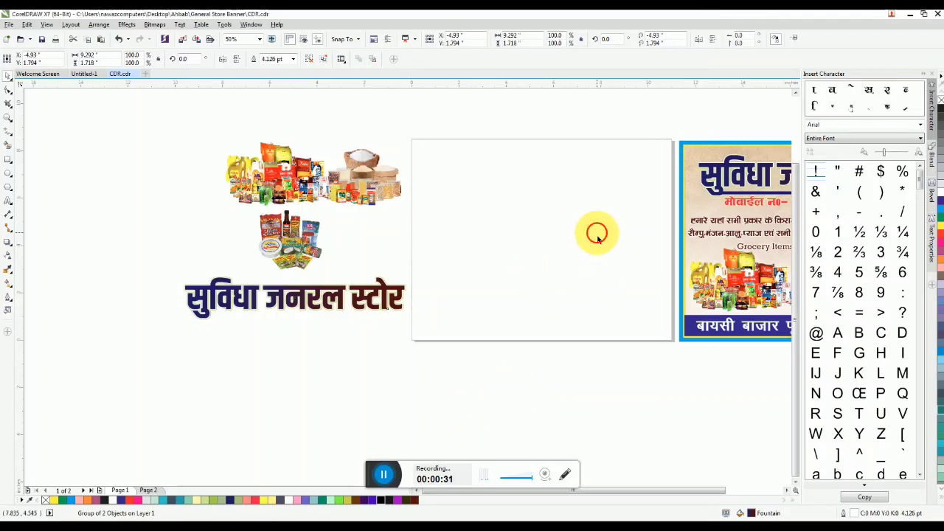
- Create a page-sized 11 x 8.5 inch rectangle, fill it with cyan (C100), and set its outline to None
{"action": "double_click", "coordinate": [9, 160]}
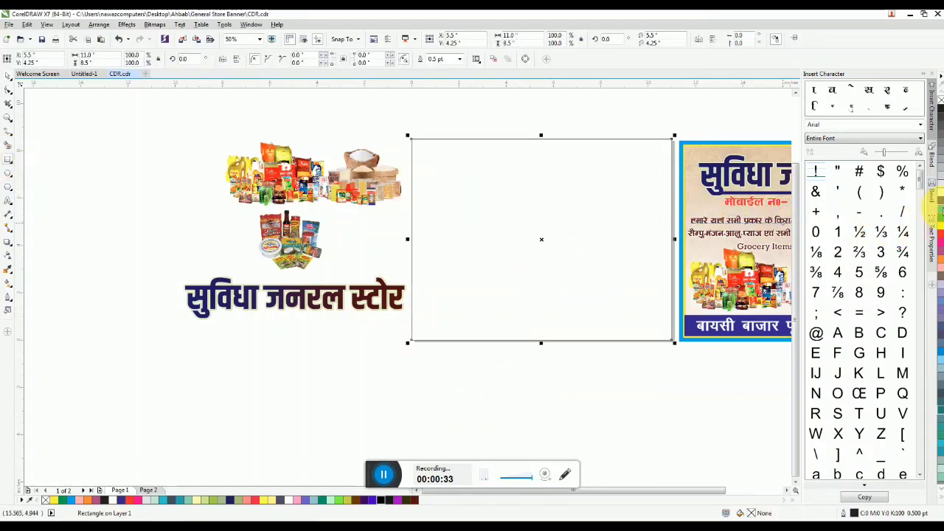
{"action": "left_click", "coordinate": [934, 214]}
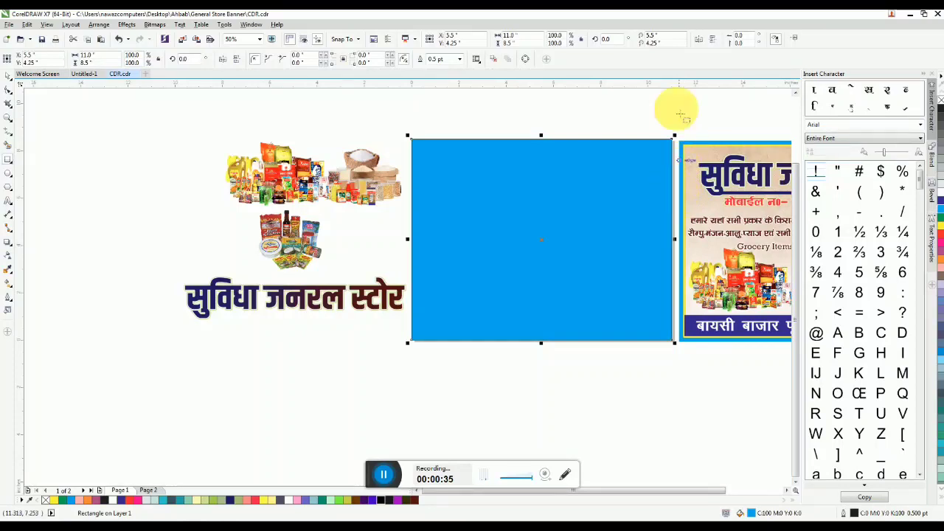
{"action": "left_click", "coordinate": [458, 59]}
{"action": "left_click", "coordinate": [452, 73]}
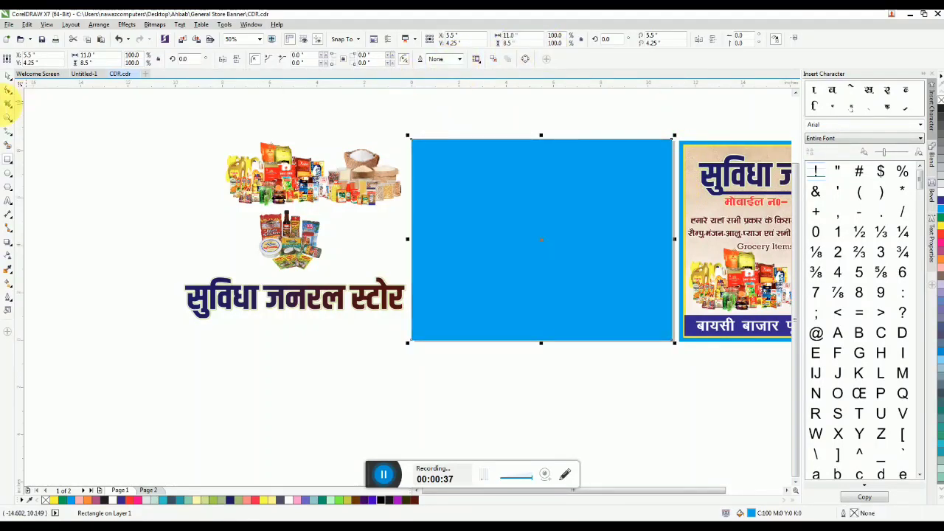
{"action": "left_click", "coordinate": [10, 77]}
{"action": "left_click", "coordinate": [407, 102]}
{"action": "left_click", "coordinate": [504, 180]}
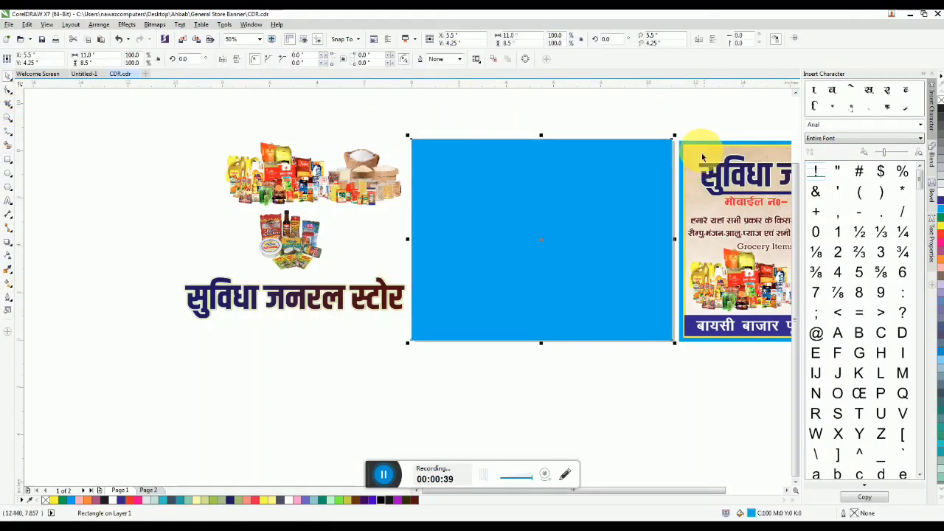
- Copy the finished banner's yellow-bordered textured background onto the blue rectangle, centred at about X 5.52, Y 4.25 inches
{"action": "left_click_drag", "start_coordinate": [698, 150], "coordinate": [434, 149]}
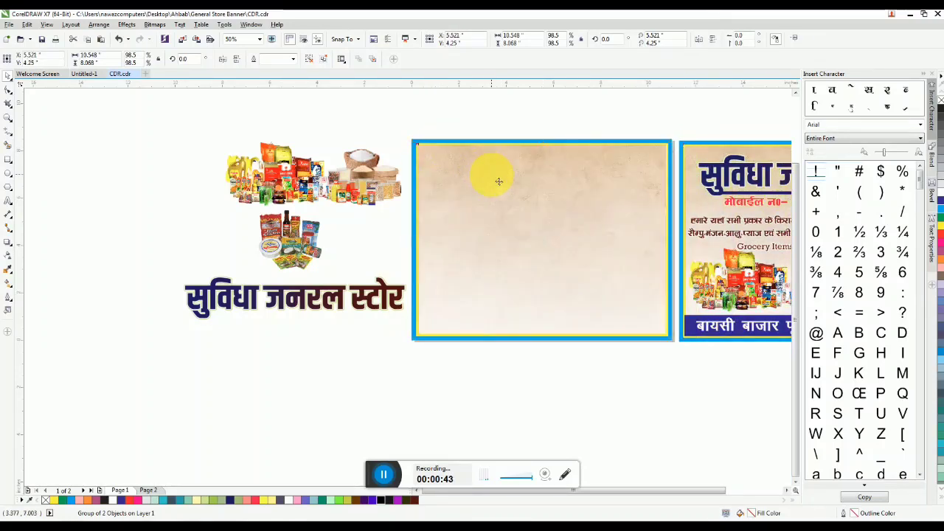
{"action": "left_click", "coordinate": [497, 371]}
{"action": "left_click", "coordinate": [491, 221]}
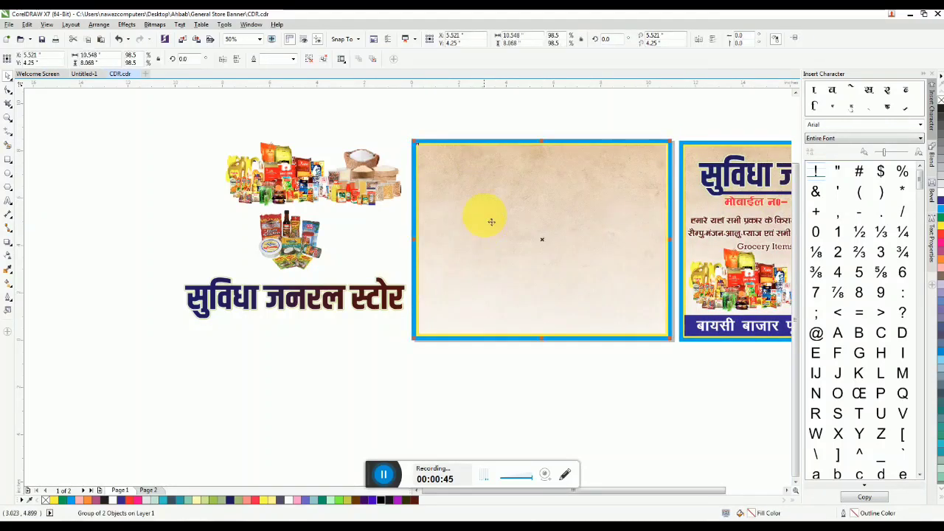
{"action": "left_click", "coordinate": [637, 124]}
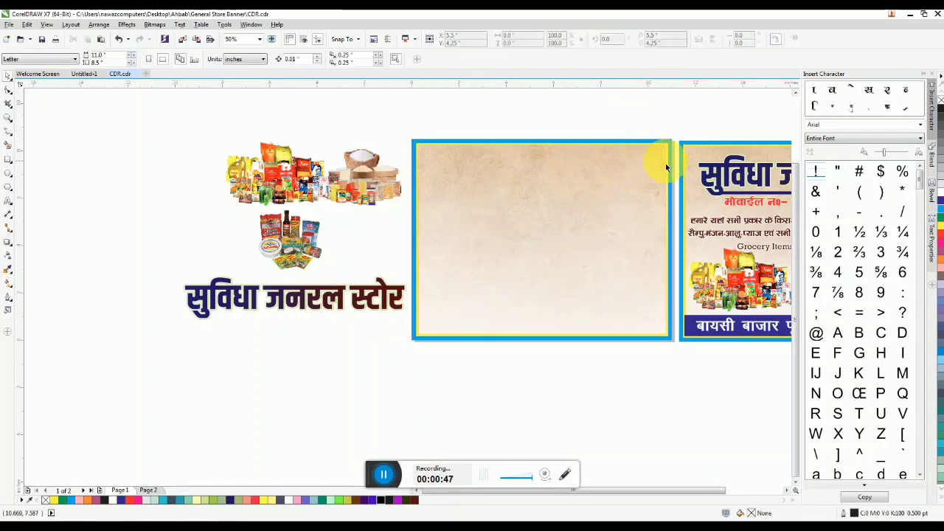
{"action": "scroll", "coordinate": [666, 168], "scroll_direction": "up", "scroll_amount": 1}
{"action": "scroll", "coordinate": [660, 157], "scroll_direction": "down", "scroll_amount": 1}
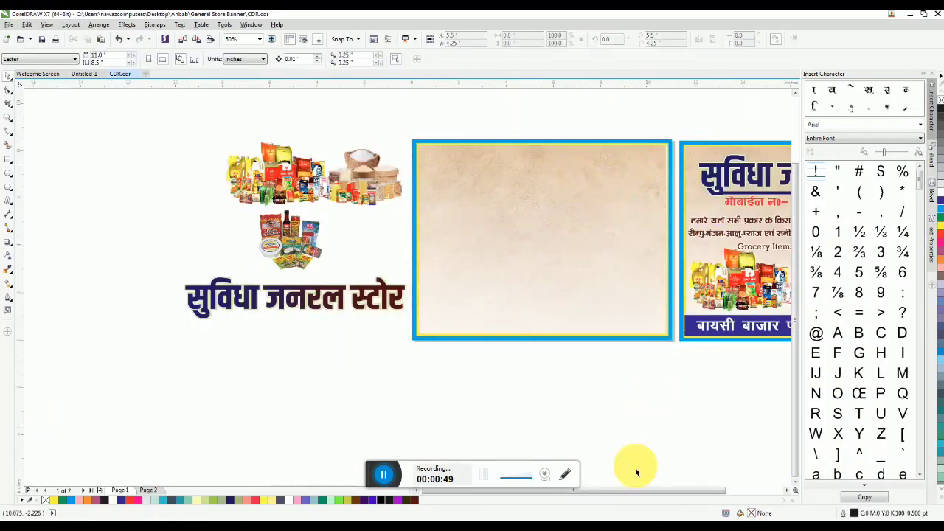
- Move the loose title group onto the upper part of the new banner, at about X 5.61, Y 6.96 inches
{"action": "left_click_drag", "start_coordinate": [633, 490], "coordinate": [659, 489]}
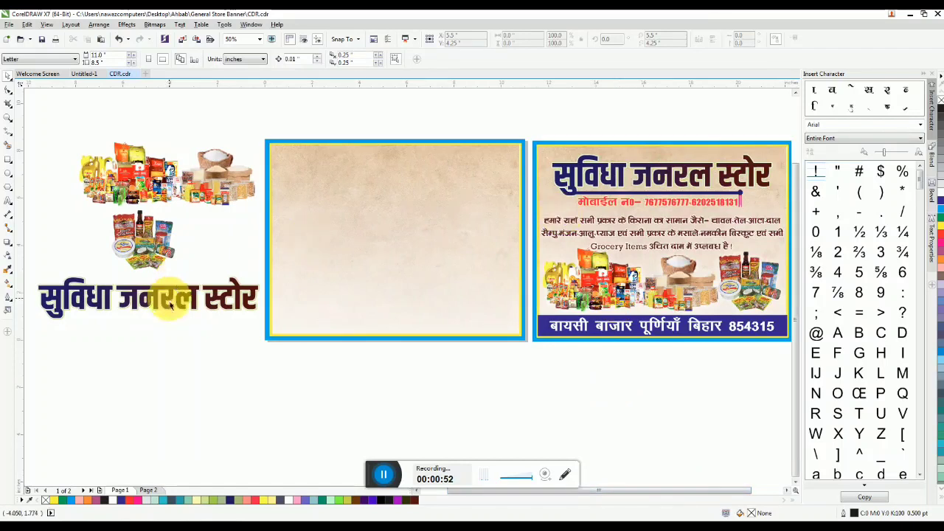
{"action": "left_click", "coordinate": [170, 306]}
{"action": "left_click_drag", "start_coordinate": [147, 295], "coordinate": [382, 174]}
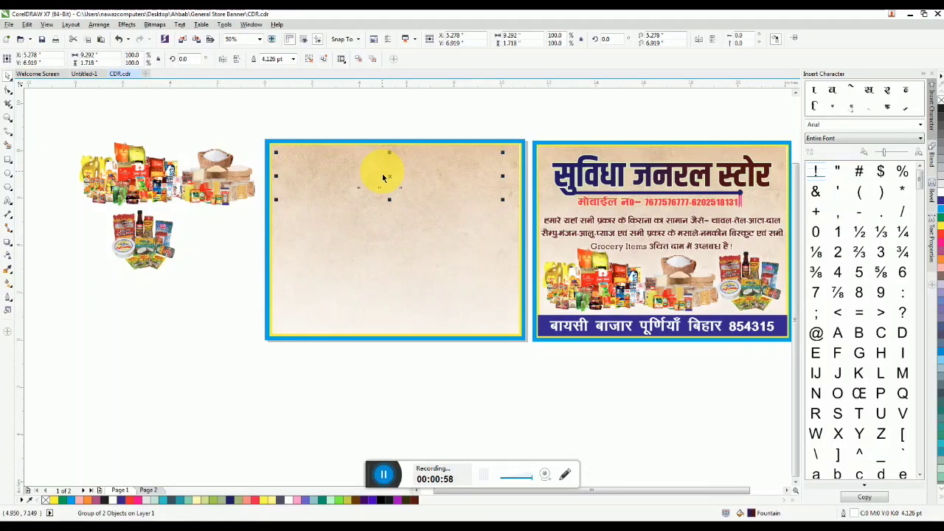
{"action": "left_click_drag", "start_coordinate": [382, 173], "coordinate": [390, 171]}
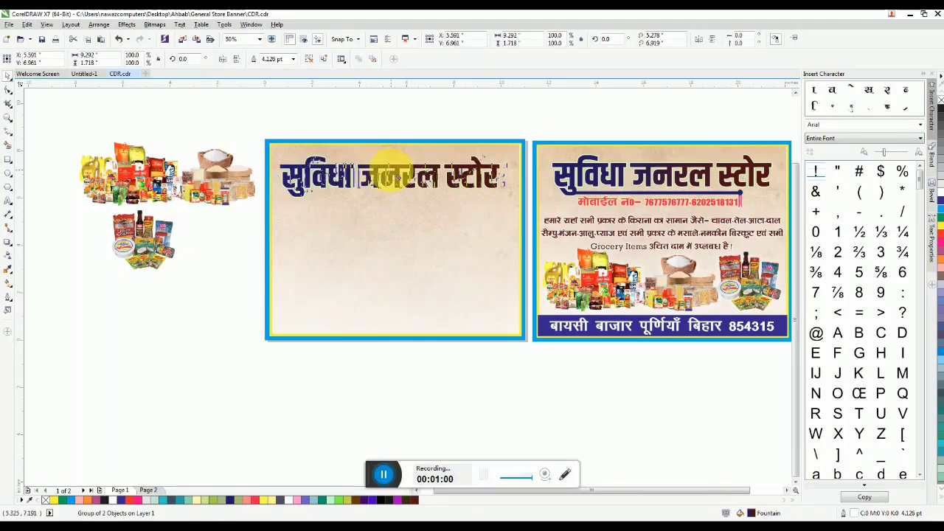
{"action": "left_click", "coordinate": [430, 99]}
{"action": "left_click", "coordinate": [421, 169]}
- Inspect the title's fountain fill settings, then close them without making changes
{"action": "scroll", "coordinate": [422, 170], "scroll_direction": "up", "scroll_amount": 2}
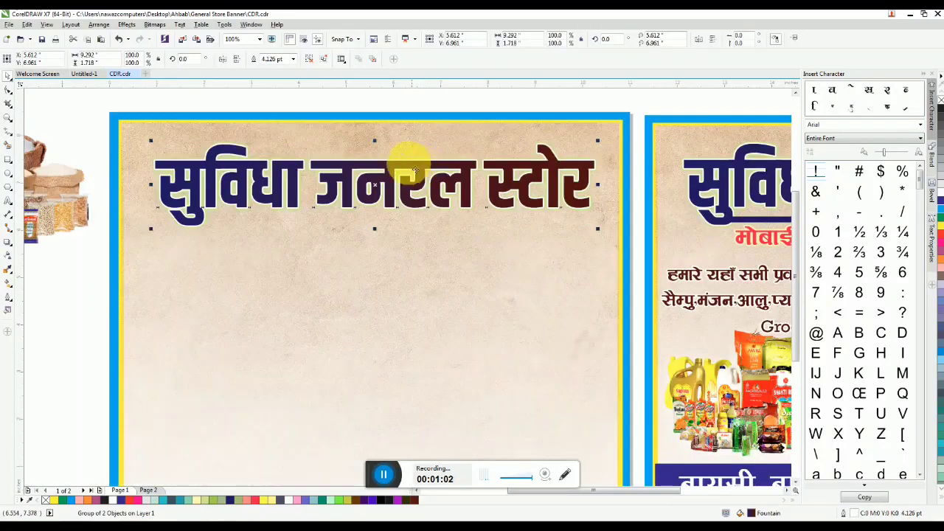
{"action": "left_click", "coordinate": [9, 313]}
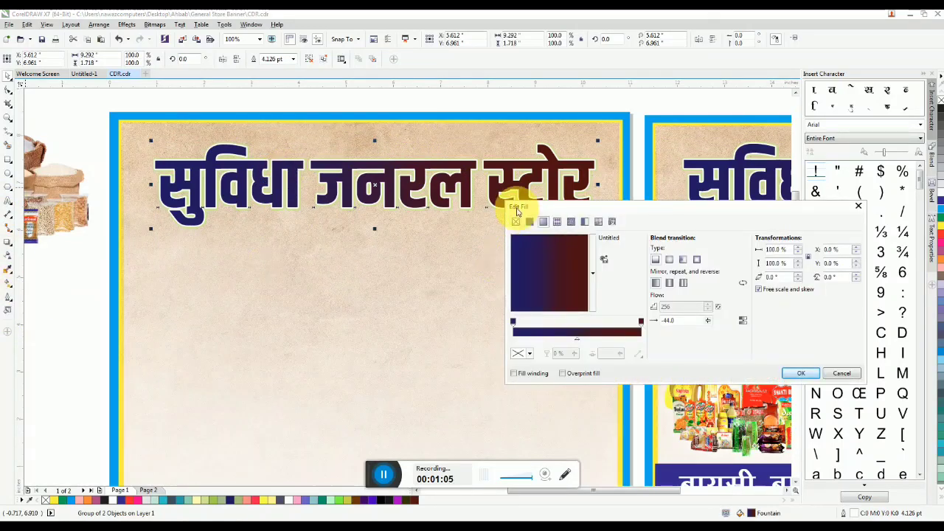
{"action": "left_click", "coordinate": [840, 373]}
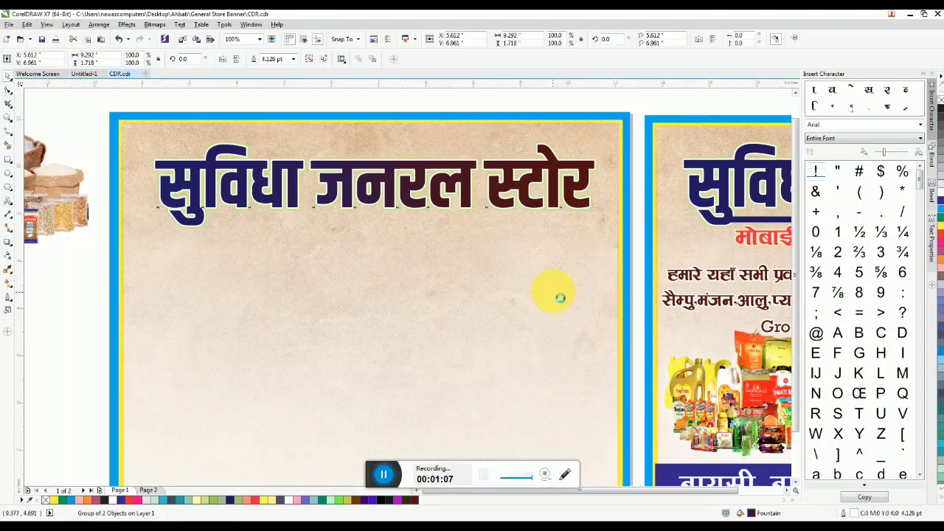
- Copy the dark blue underline bar from the finished banner to just beneath the new banner's title
{"action": "scroll", "coordinate": [554, 297], "scroll_direction": "down", "scroll_amount": 2}
{"action": "left_click", "coordinate": [673, 257]}
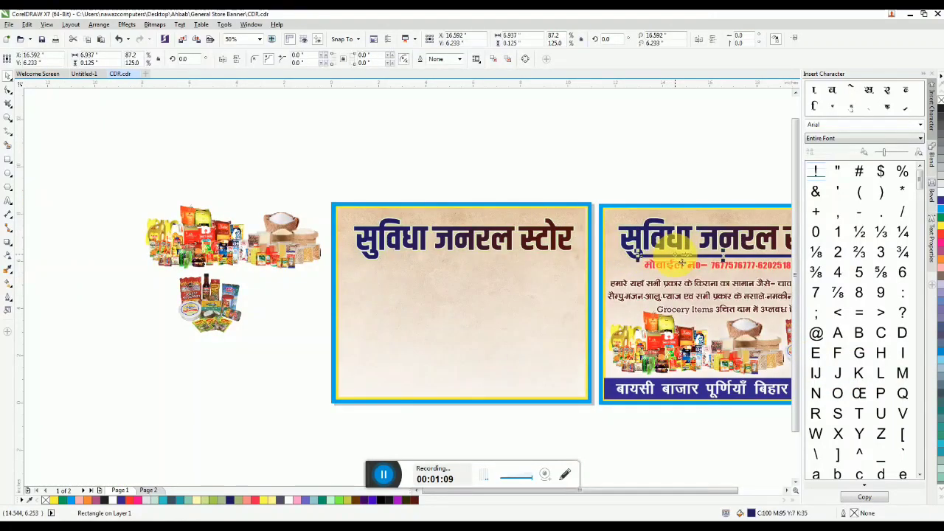
{"action": "left_click_drag", "start_coordinate": [668, 256], "coordinate": [404, 255]}
{"action": "left_click", "coordinate": [427, 153]}
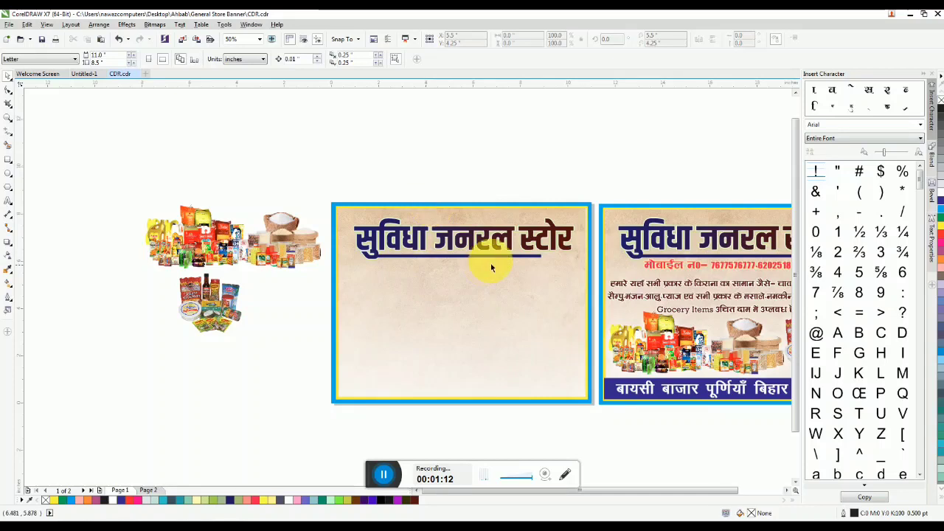
- Copy the red mobile number line from the finished banner to just below the new banner's underline bar
{"action": "left_click", "coordinate": [543, 258]}
{"action": "left_click_drag", "start_coordinate": [661, 270], "coordinate": [419, 266]}
{"action": "left_click", "coordinate": [571, 175]}
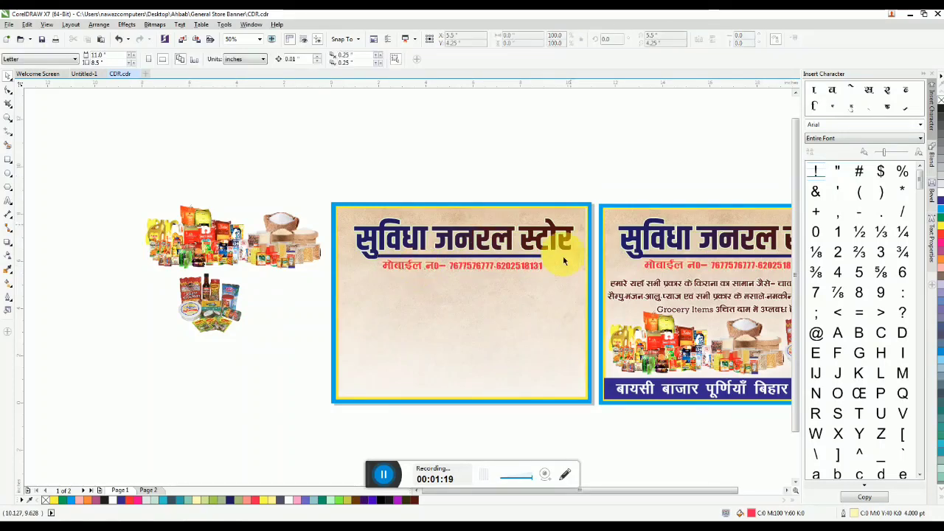
- Examine the wording and font of the product description text on the finished banner
{"action": "left_click", "coordinate": [638, 294]}
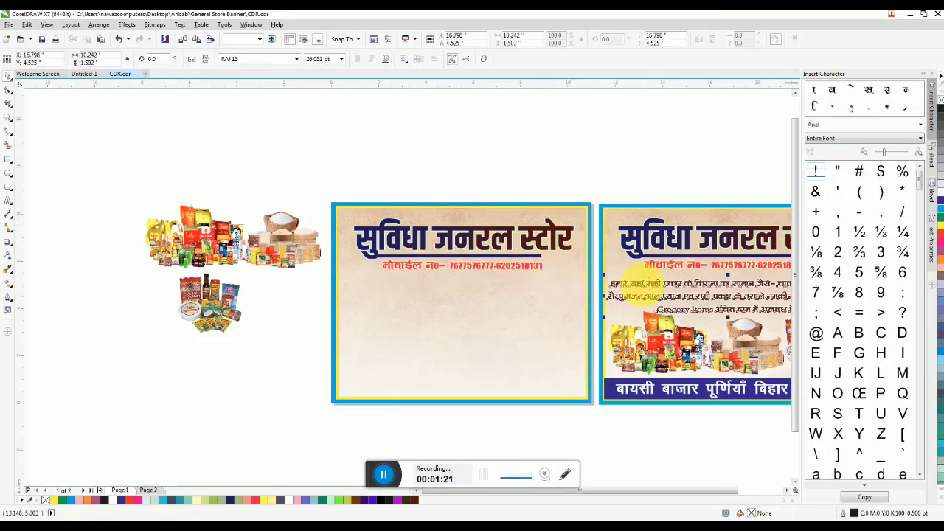
{"action": "scroll", "coordinate": [636, 296], "scroll_direction": "down", "scroll_amount": 1}
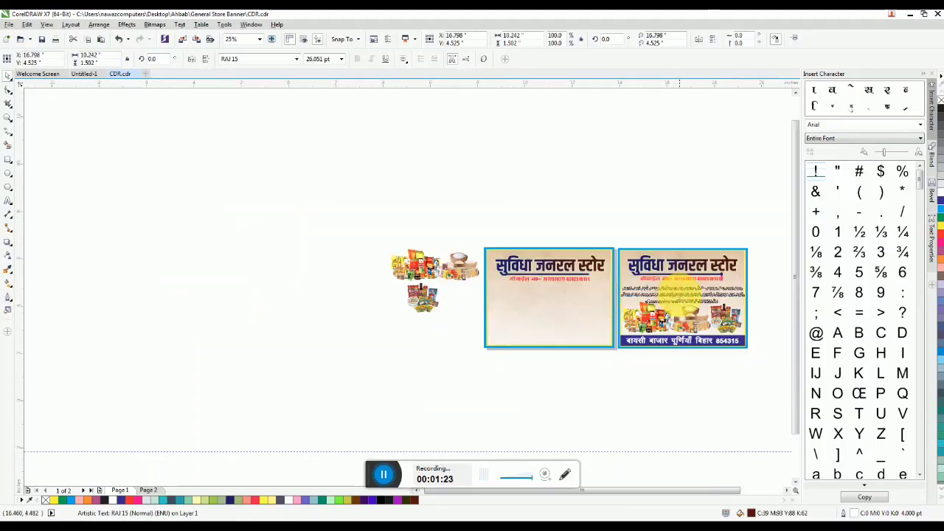
{"action": "scroll", "coordinate": [668, 295], "scroll_direction": "up", "scroll_amount": 1}
{"action": "left_click_drag", "start_coordinate": [589, 489], "coordinate": [619, 490]}
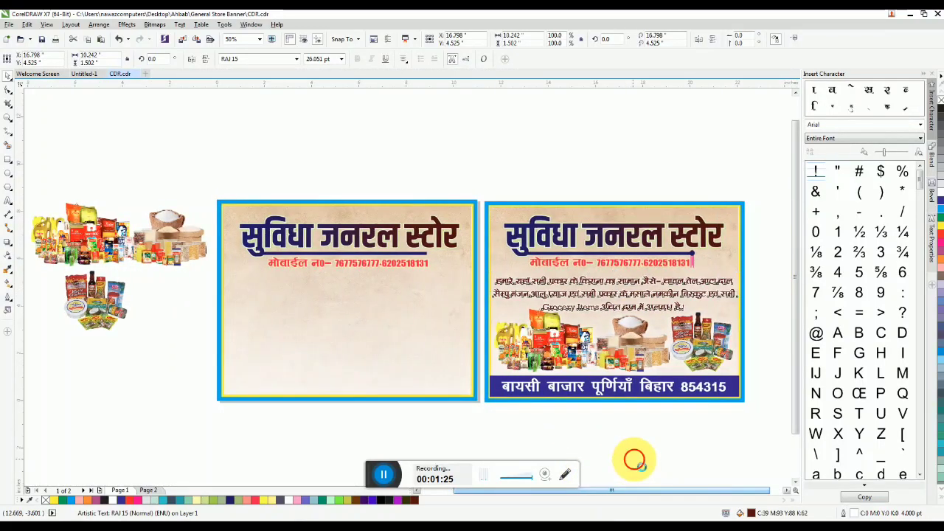
{"action": "left_click", "coordinate": [746, 292]}
{"action": "scroll", "coordinate": [742, 287], "scroll_direction": "up", "scroll_amount": 1}
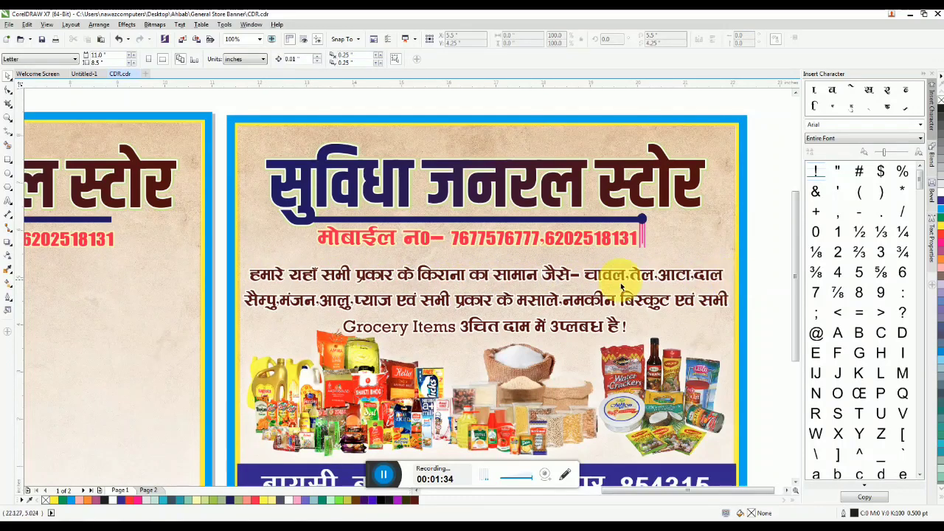
{"action": "scroll", "coordinate": [536, 282], "scroll_direction": "down", "scroll_amount": 2}
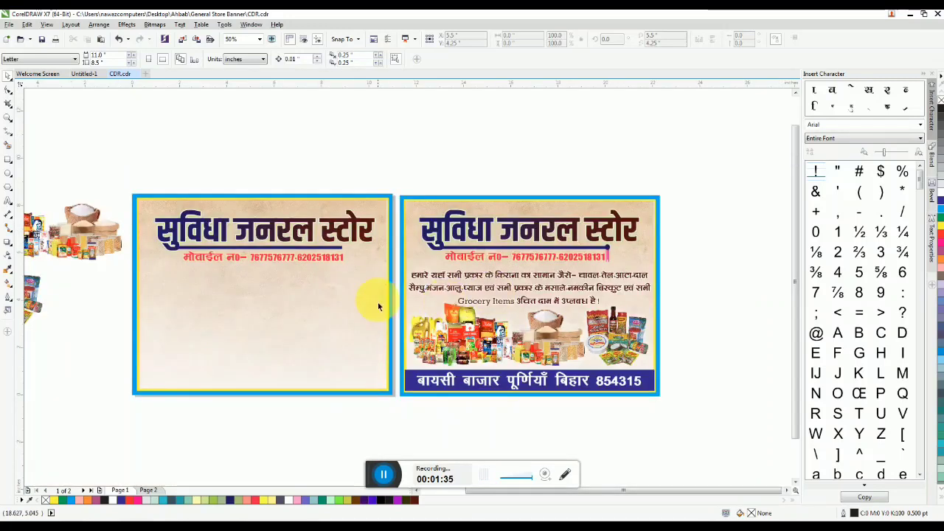
{"action": "left_click", "coordinate": [476, 301]}
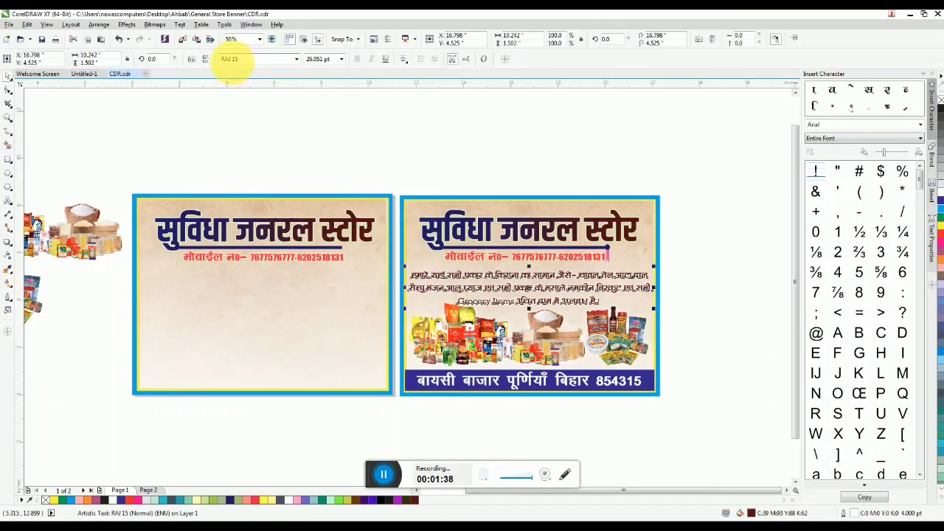
{"action": "left_click", "coordinate": [463, 170]}
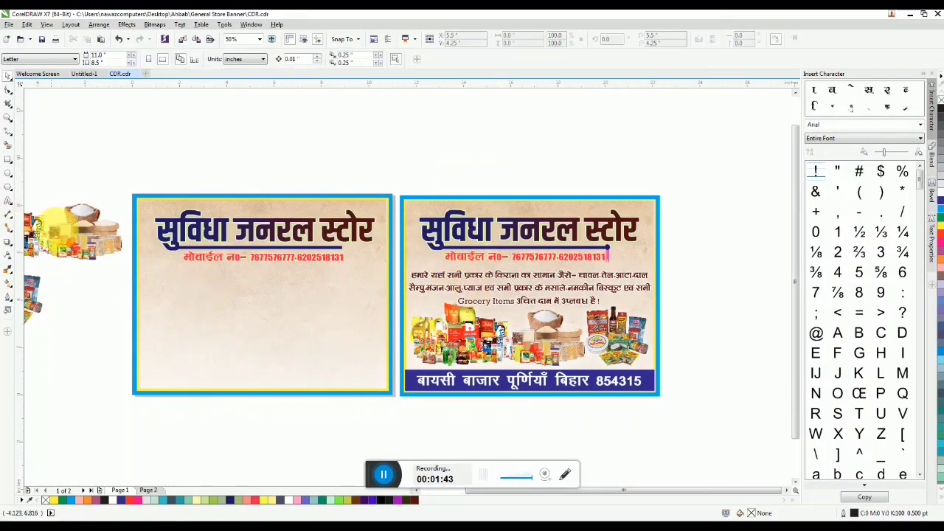
- Move the loose groceries and grains image onto the new banner's lower-left area, at about X 3.83, Y 2.55 inches
{"action": "left_click", "coordinate": [64, 248]}
{"action": "left_click_drag", "start_coordinate": [64, 249], "coordinate": [288, 335]}
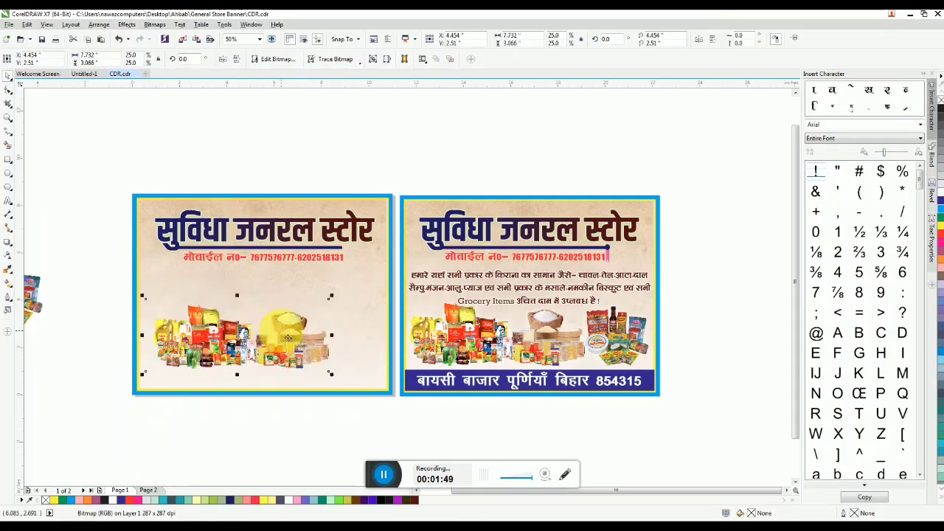
{"action": "mouse_move", "coordinate": [285, 331]}
{"action": "left_mouse_down"}
{"action": "mouse_move", "coordinate": [277, 319]}
{"action": "mouse_move", "coordinate": [279, 336]}
{"action": "left_mouse_up"}
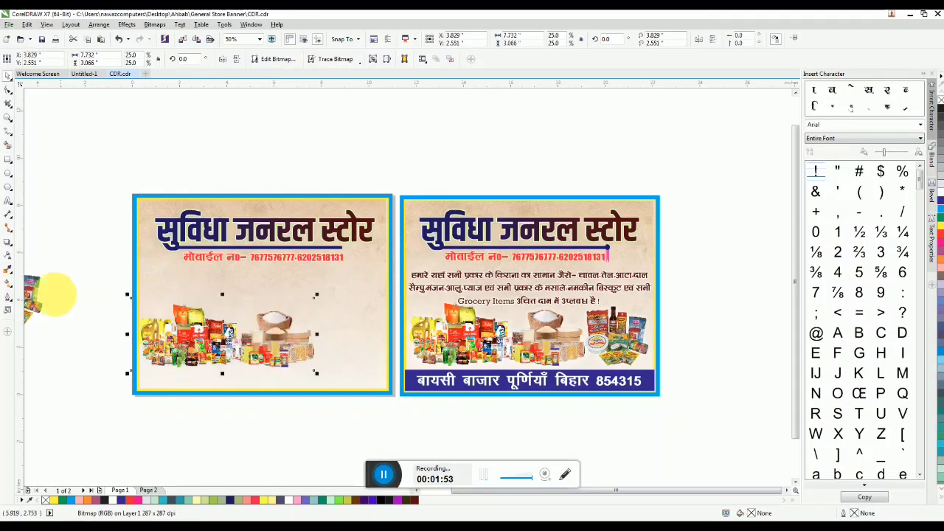
- Move the packaged products image beside the grains in the new banner's lower-right area, at about X 9.13, Y 2.51 inches
{"action": "left_click_drag", "start_coordinate": [33, 289], "coordinate": [362, 343]}
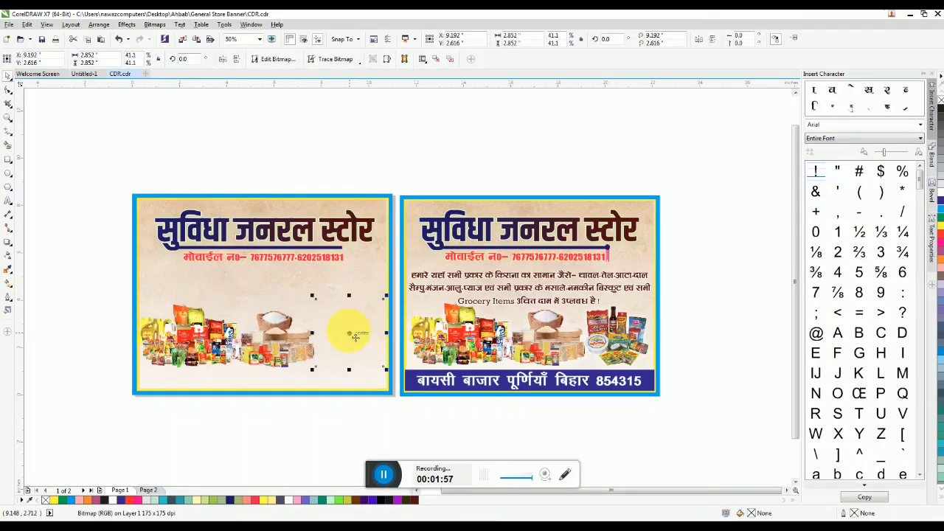
{"action": "left_click_drag", "start_coordinate": [341, 339], "coordinate": [338, 342]}
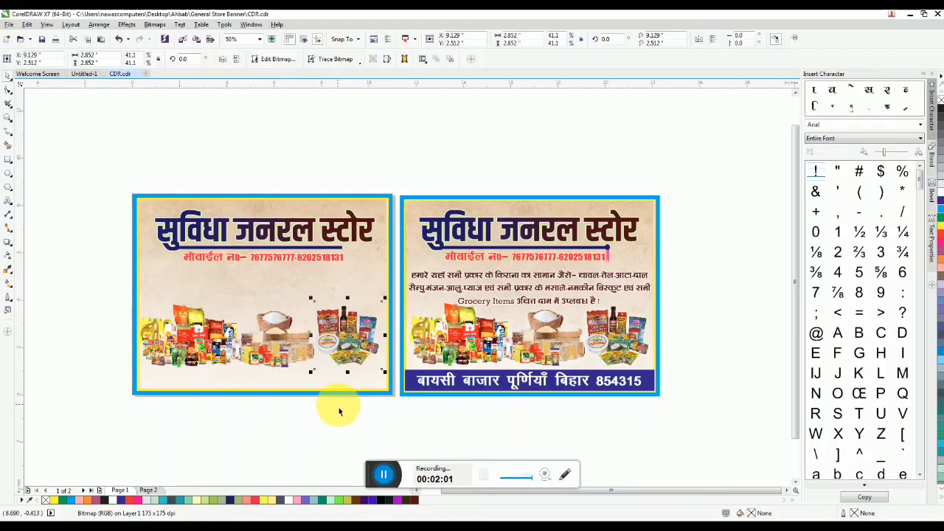
{"action": "left_click", "coordinate": [346, 414]}
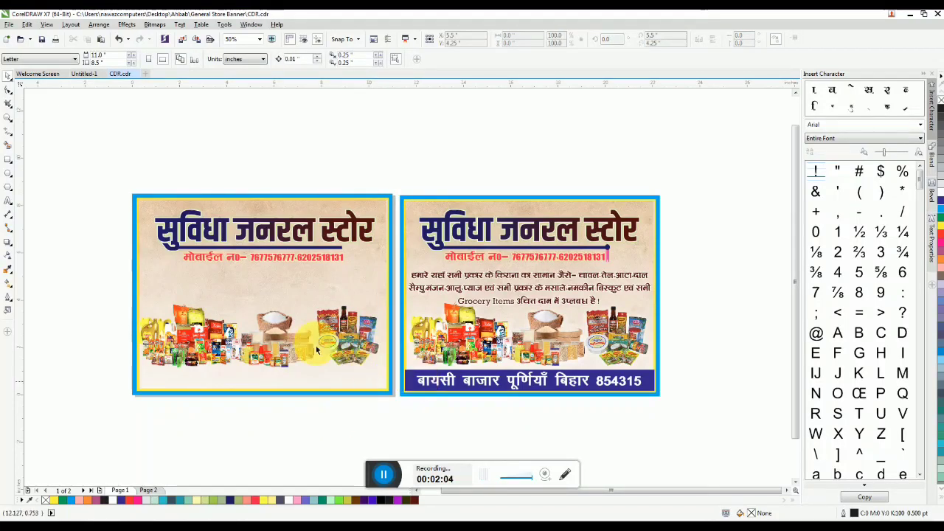
- Copy the dark blue address bar from the finished banner to the new banner's bottom edge, at about X 5.54, Y 0.73 inches
{"action": "left_click", "coordinate": [6, 160]}
{"action": "left_click", "coordinate": [411, 379]}
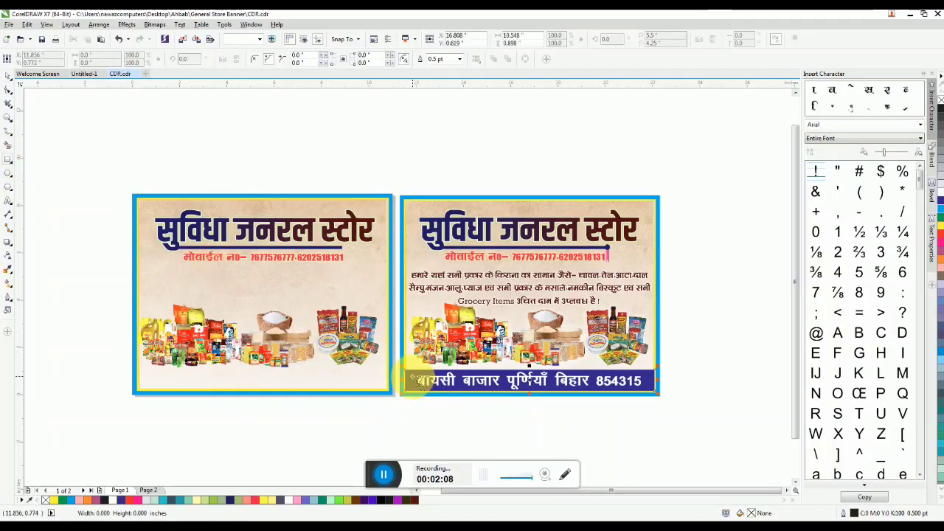
{"action": "left_click", "coordinate": [7, 76]}
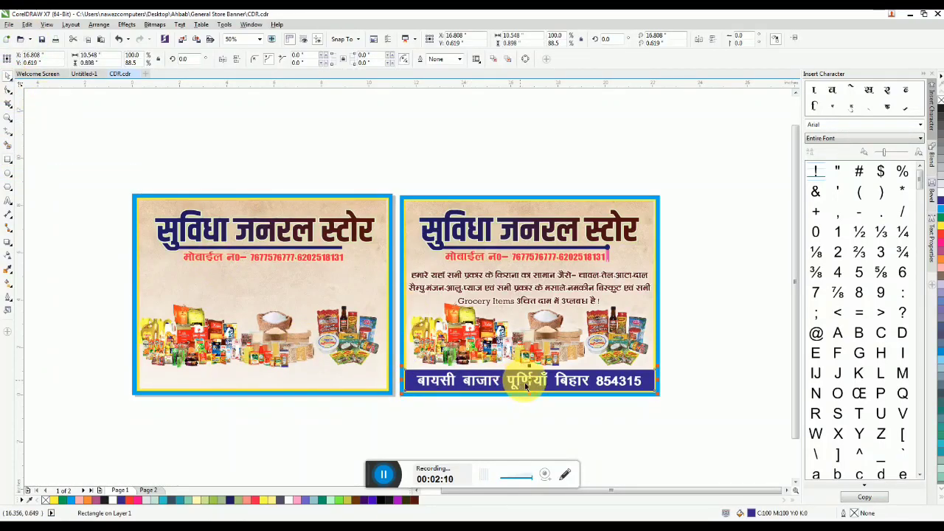
{"action": "left_click_drag", "start_coordinate": [525, 385], "coordinate": [263, 379]}
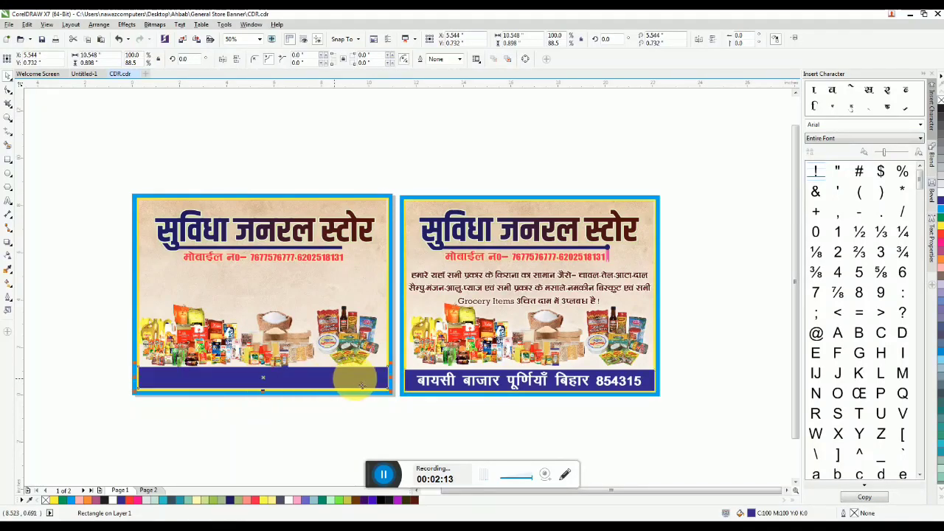
- Copy the white address text from the finished banner onto the new banner's blue bar, at about X 5.61, Y 0.73 inches
{"action": "left_click", "coordinate": [427, 384]}
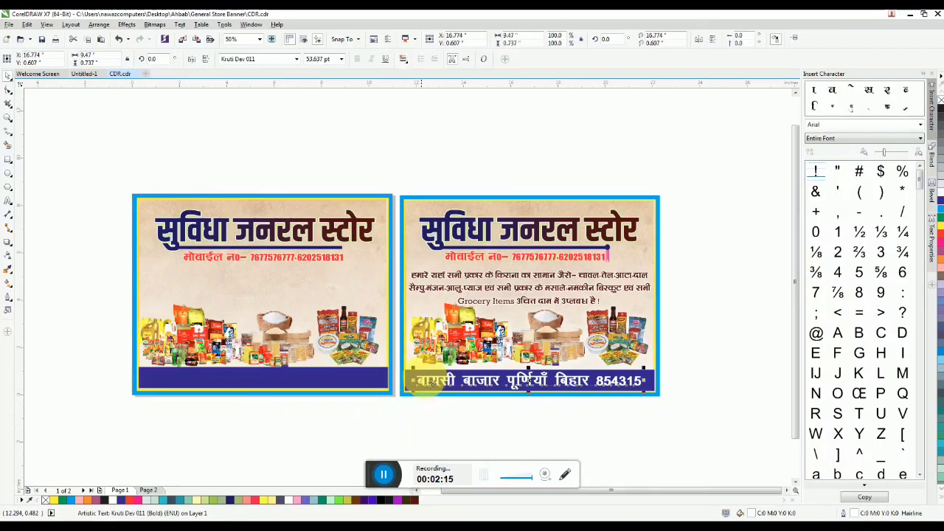
{"action": "left_click_drag", "start_coordinate": [432, 383], "coordinate": [171, 378]}
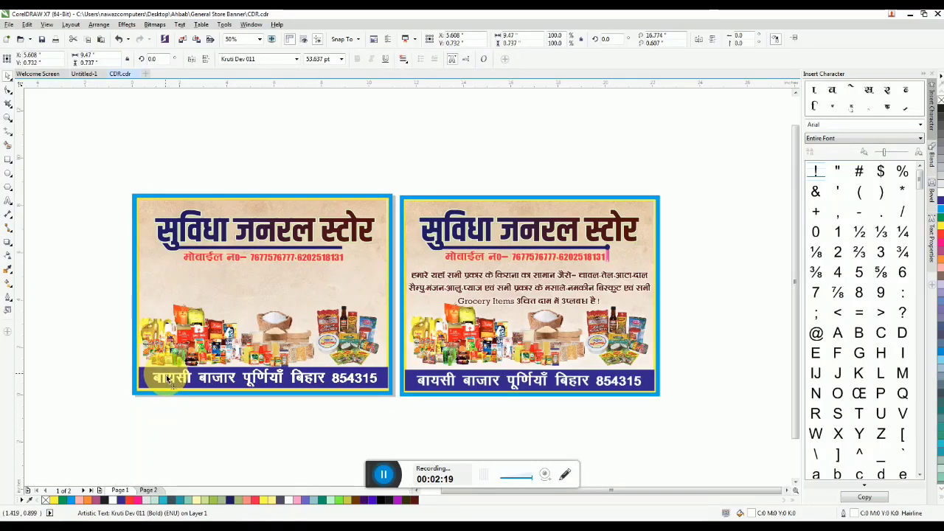
{"action": "left_click", "coordinate": [312, 413]}
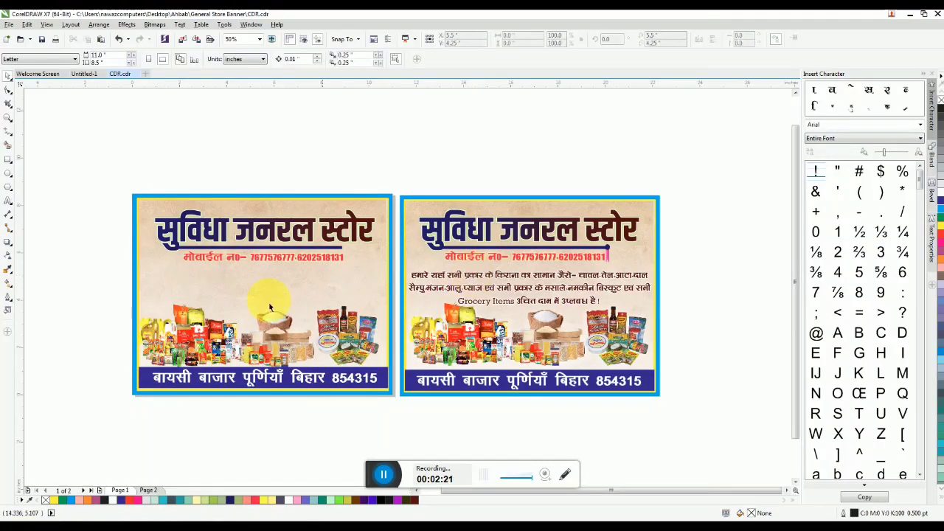
- Copy the three-line product description from the finished banner to below the new banner's mobile number, at about X 5.53, Y 4.55 inches
{"action": "left_click", "coordinate": [461, 288]}
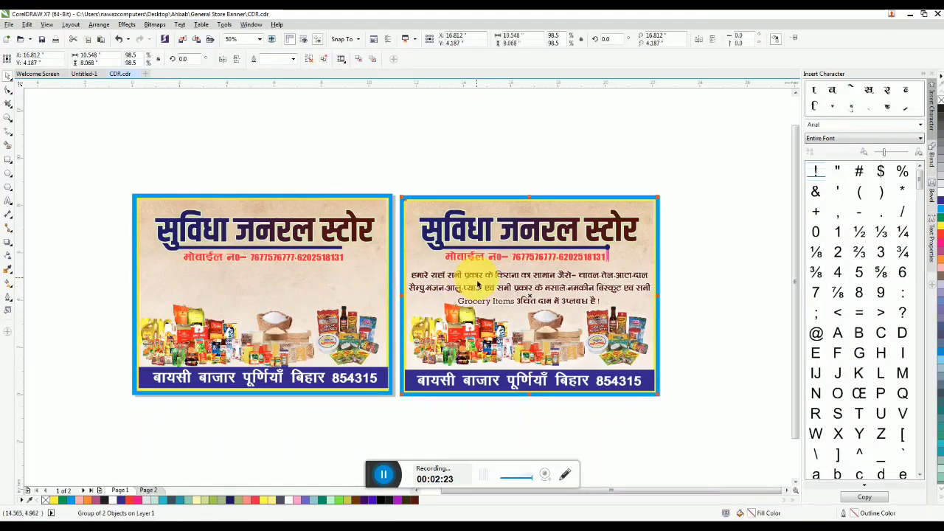
{"action": "scroll", "coordinate": [491, 285], "scroll_direction": "up", "scroll_amount": 3}
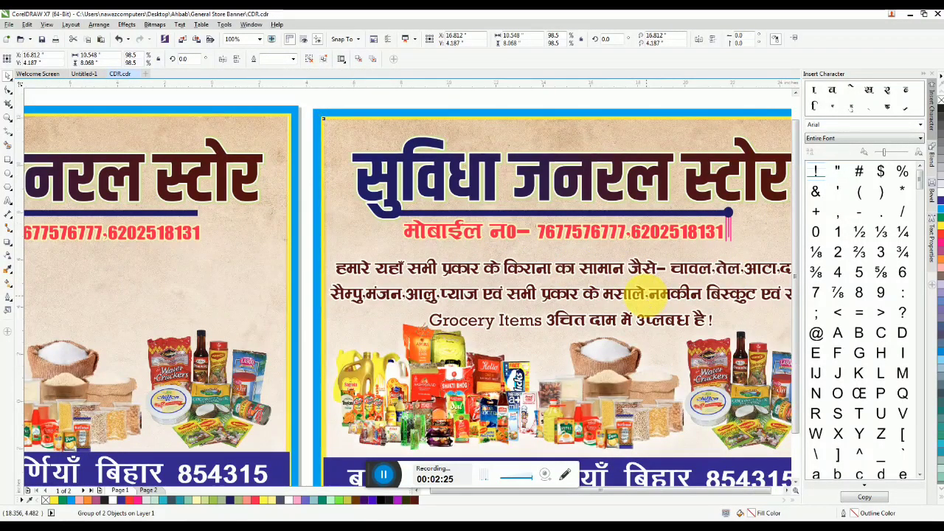
{"action": "scroll", "coordinate": [649, 295], "scroll_direction": "down", "scroll_amount": 3}
{"action": "left_click", "coordinate": [606, 289], "text": "ctrl"}
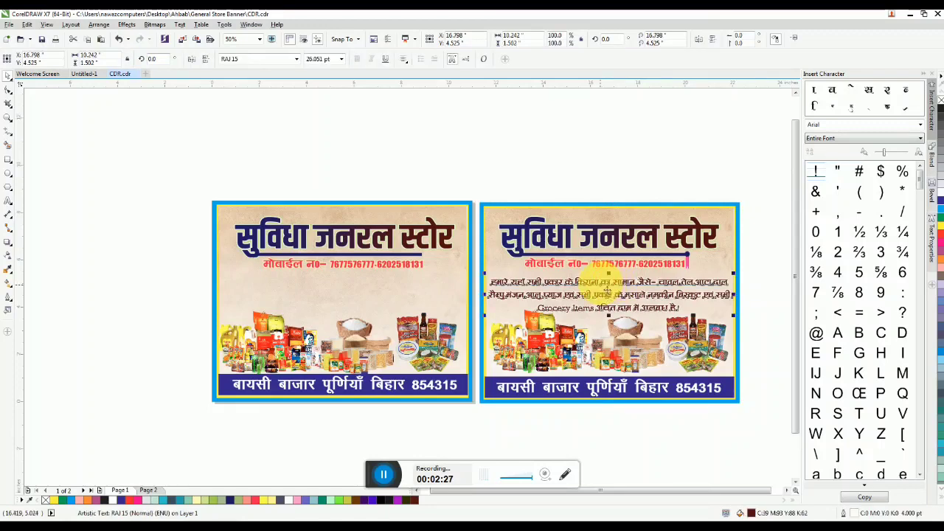
{"action": "left_click_drag", "start_coordinate": [601, 284], "coordinate": [337, 274]}
{"action": "right_click", "coordinate": [330, 283]}
{"action": "key", "text": "Escape"}
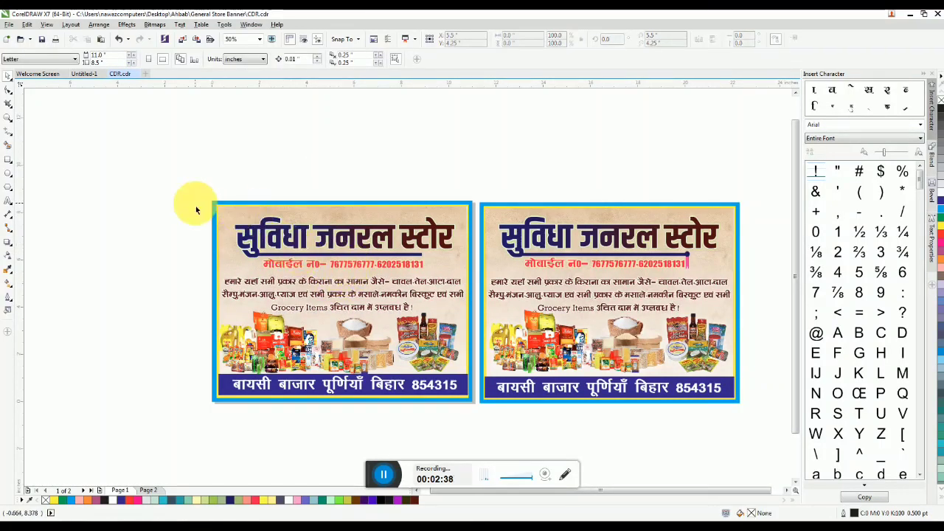
{"action": "left_click_drag", "start_coordinate": [186, 184], "coordinate": [478, 442]}
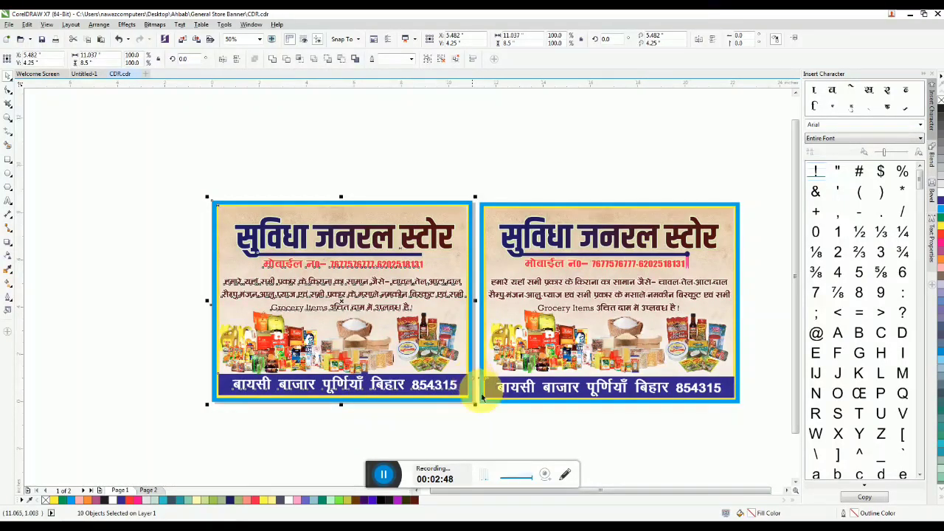
{"action": "left_click", "coordinate": [487, 414]}
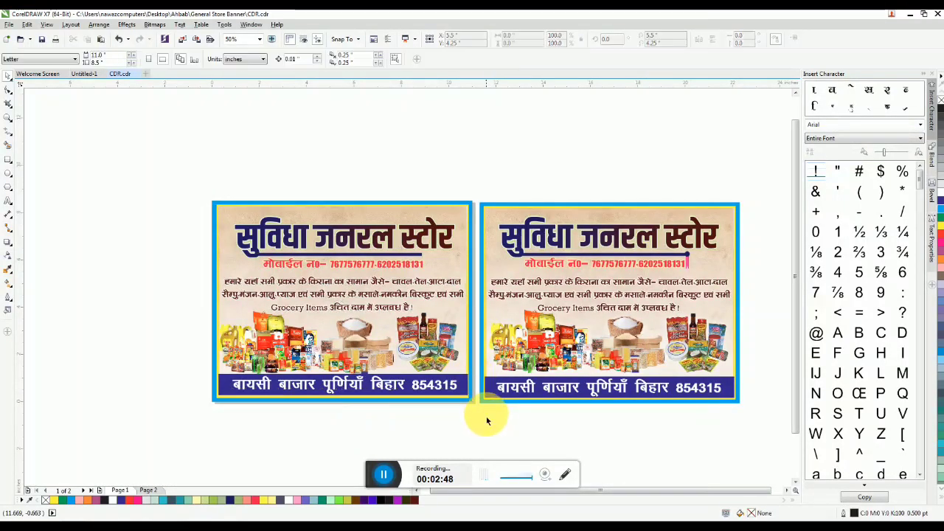
{"action": "left_click", "coordinate": [462, 385]}
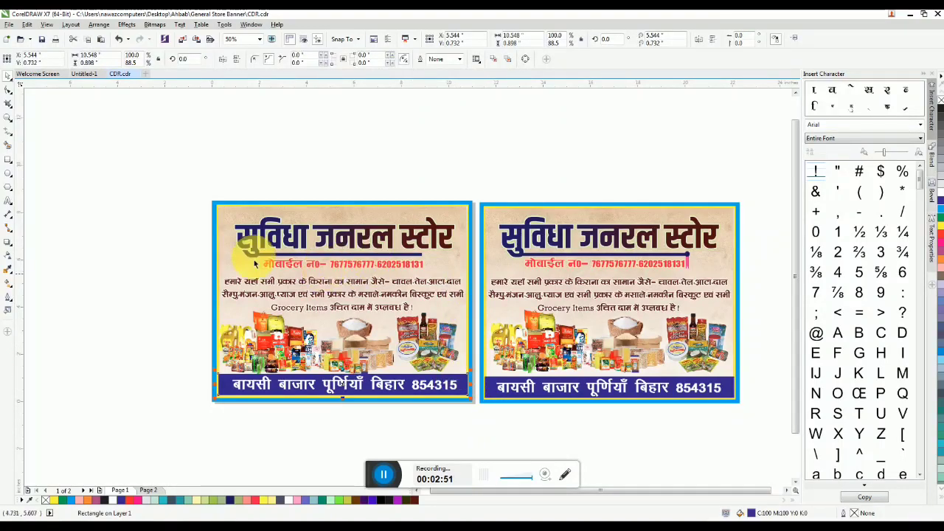
{"action": "left_click", "coordinate": [169, 185]}
- Try the RAJ 11 font on the new banner's product description text
{"action": "left_click", "coordinate": [308, 286]}
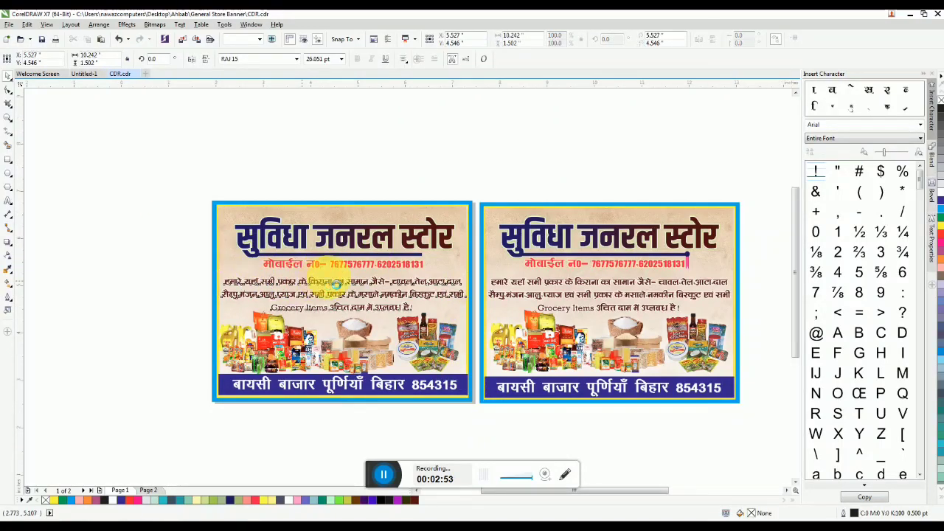
{"action": "scroll", "coordinate": [317, 284], "scroll_direction": "up", "scroll_amount": 1}
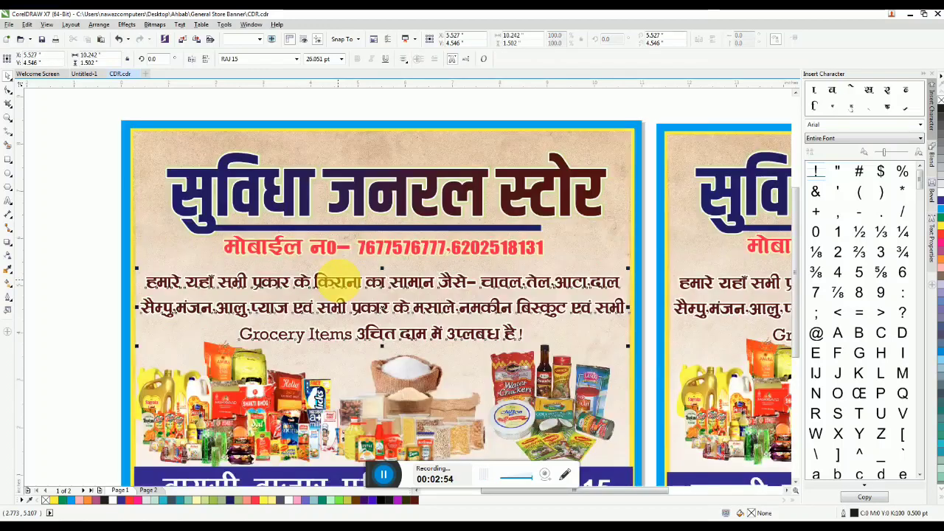
{"action": "left_click", "coordinate": [295, 63]}
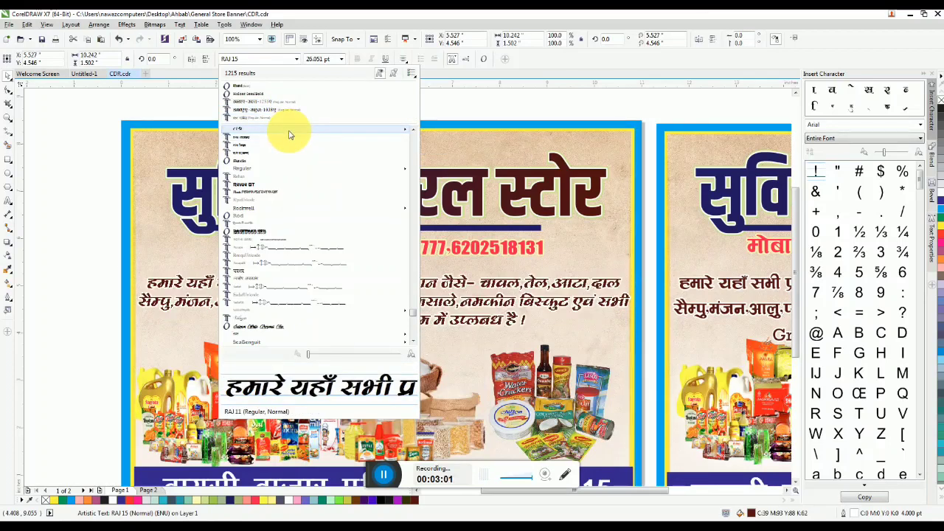
{"action": "left_click", "coordinate": [504, 263]}
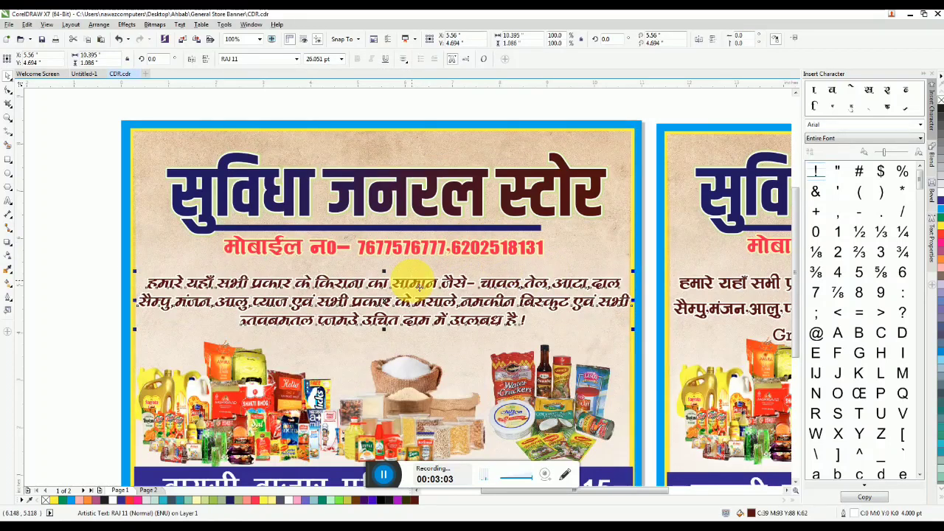
{"action": "key", "text": "ctrl+z"}
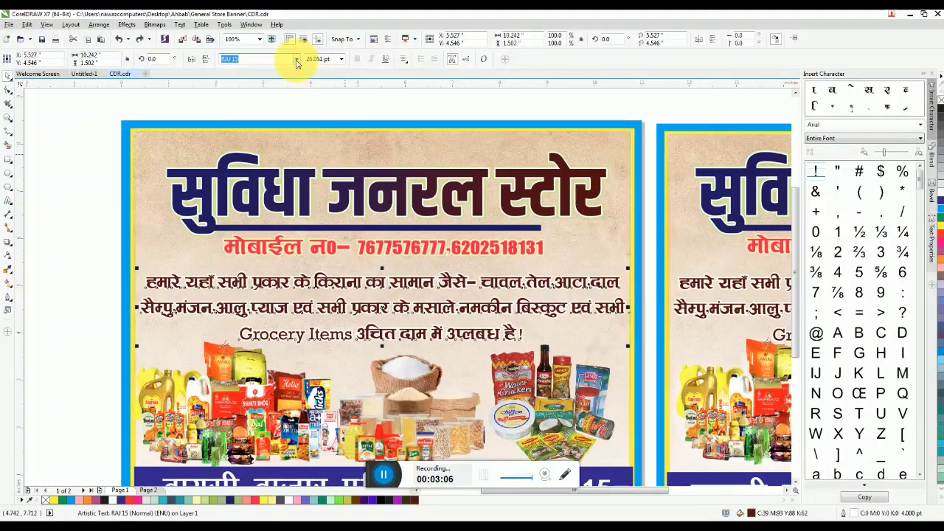
- Set the new banner's description text to the RAJ VARTULA font and enlarge it to about 10.39 by 1.61 inches
{"action": "left_click", "coordinate": [297, 59]}
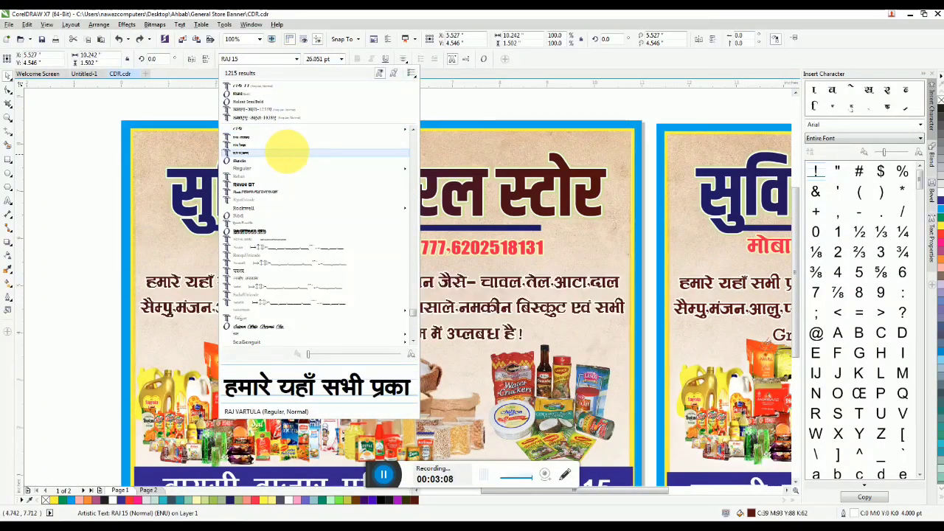
{"action": "left_click", "coordinate": [286, 151]}
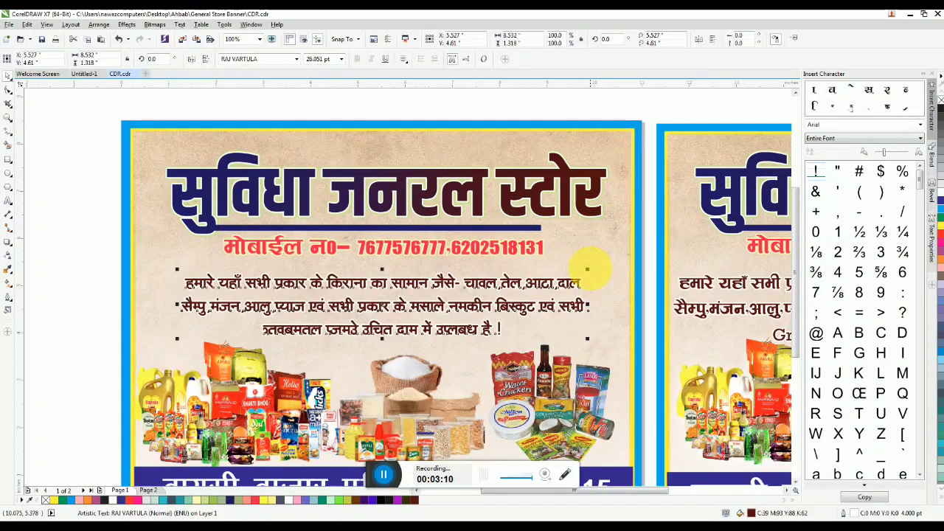
{"action": "left_click_drag", "start_coordinate": [586, 269], "coordinate": [637, 251]}
{"action": "left_click_drag", "start_coordinate": [530, 101], "coordinate": [527, 108]}
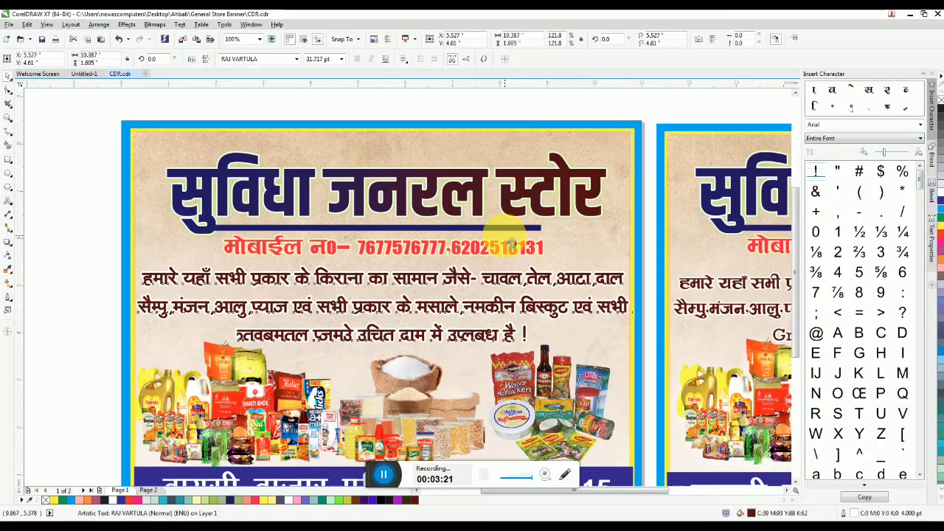
{"action": "scroll", "coordinate": [509, 243], "scroll_direction": "down", "scroll_amount": 2}
{"action": "left_click", "coordinate": [541, 146]}
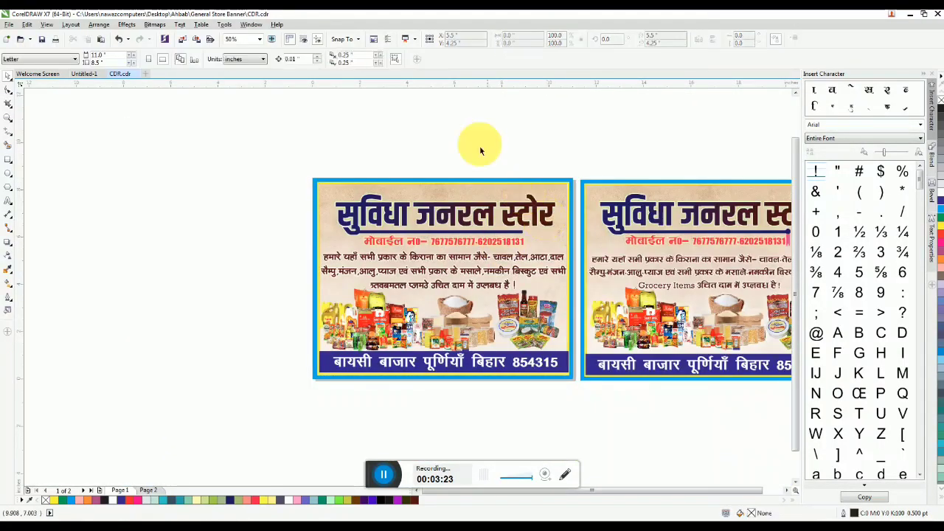
- Look at page 2 of the banner file and examine the two dome images in the Untitled-1 document
{"action": "left_click", "coordinate": [149, 491]}
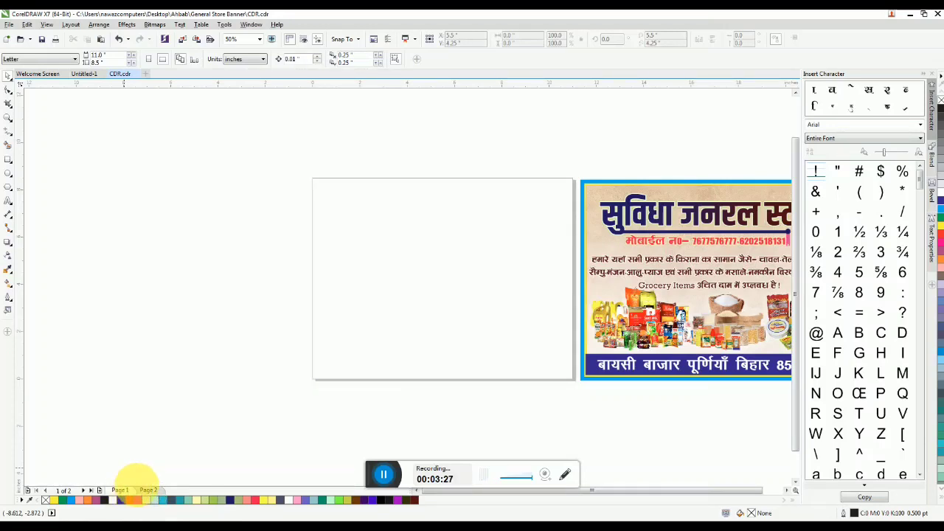
{"action": "mouse_move", "coordinate": [196, 516]}
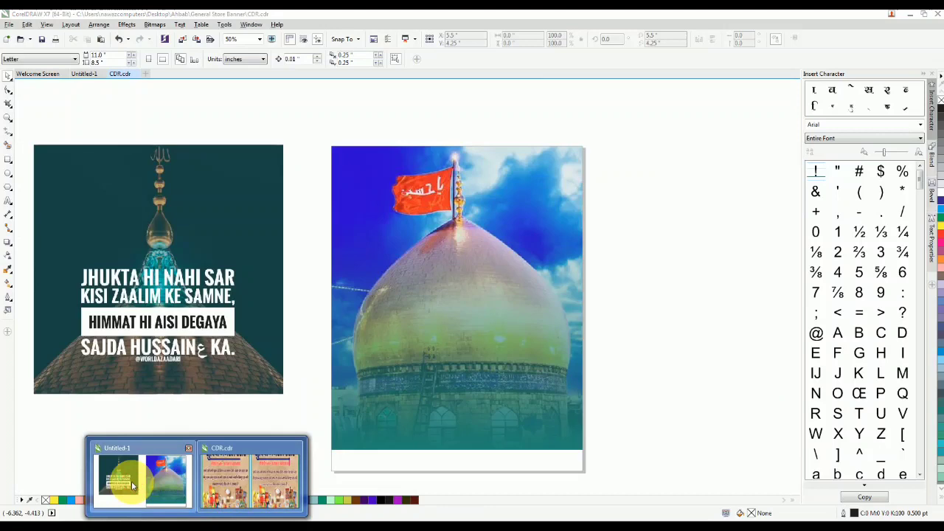
{"action": "left_click", "coordinate": [133, 485]}
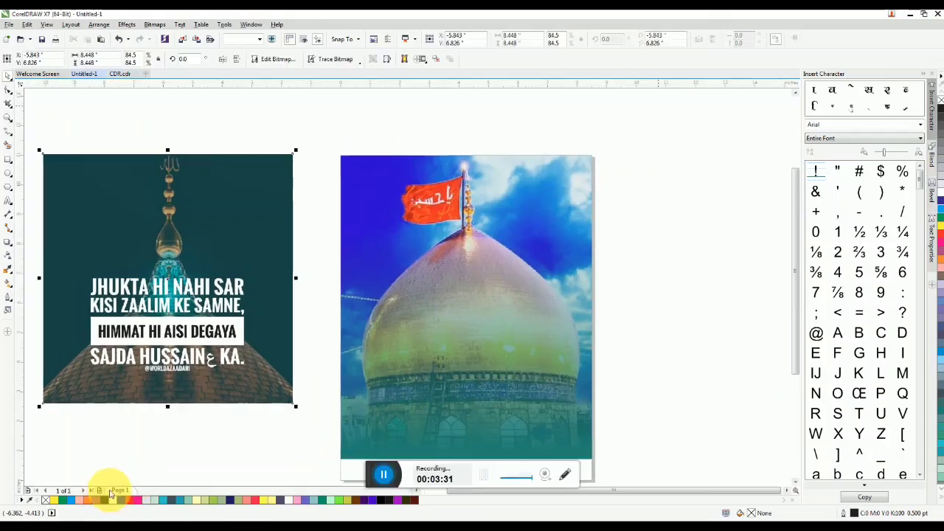
{"action": "scroll", "coordinate": [299, 428], "scroll_direction": "down", "scroll_amount": 2}
{"action": "scroll", "coordinate": [254, 391], "scroll_direction": "down", "scroll_amount": 1}
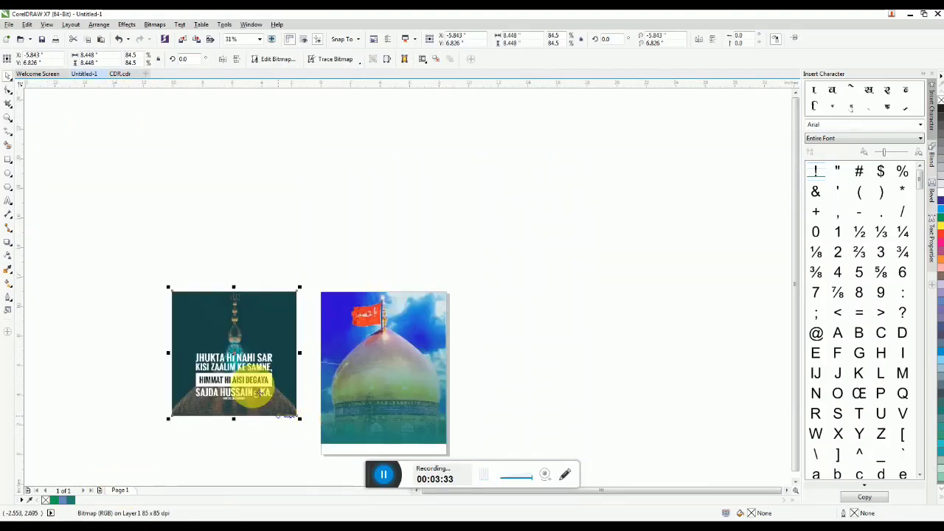
{"action": "scroll", "coordinate": [214, 370], "scroll_direction": "up", "scroll_amount": 1}
{"action": "left_click", "coordinate": [214, 369]}
{"action": "scroll", "coordinate": [211, 368], "scroll_direction": "down", "scroll_amount": 1}
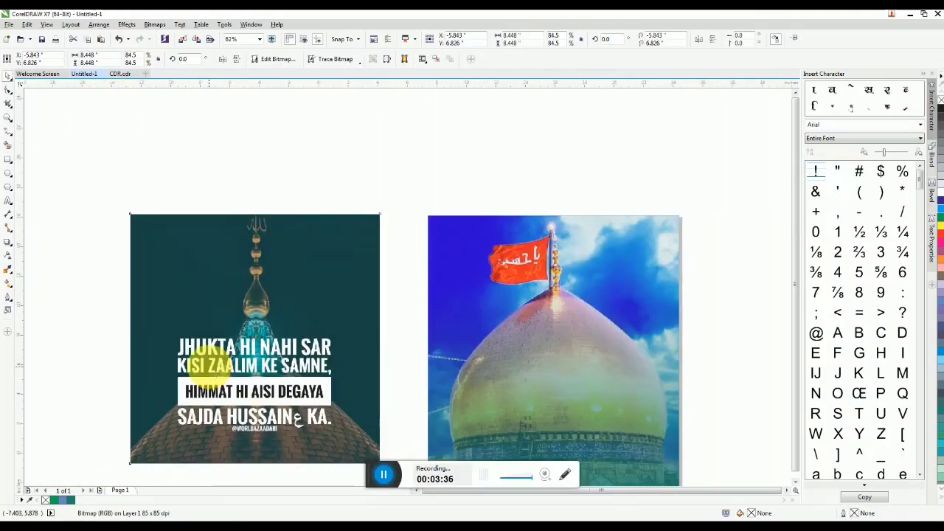
- Browse the Ahbab folder on the desktop and view the ghjghjfsc Urdu poster image
{"action": "left_click", "coordinate": [911, 15]}
{"action": "left_click", "coordinate": [699, 16]}
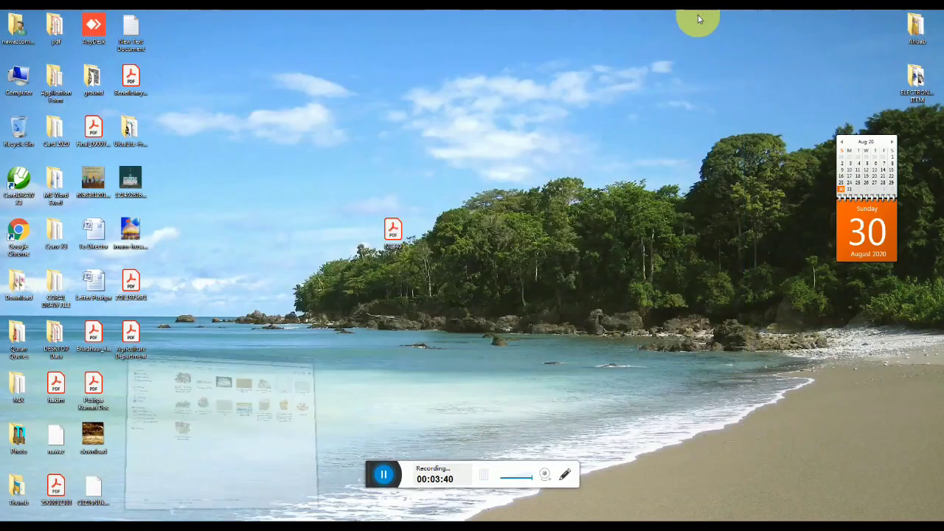
{"action": "double_click", "coordinate": [910, 31]}
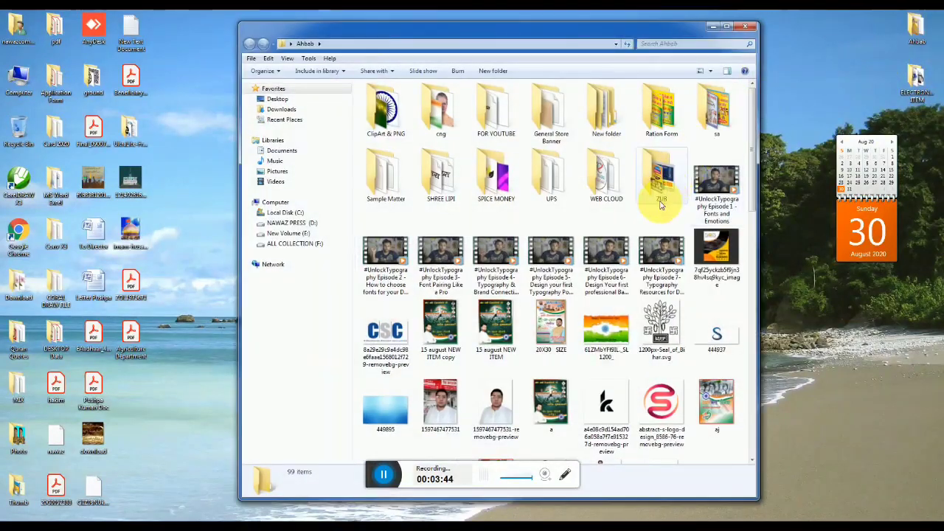
{"action": "scroll", "coordinate": [659, 221], "scroll_direction": "down", "scroll_amount": 3}
{"action": "scroll", "coordinate": [656, 250], "scroll_direction": "down", "scroll_amount": 6}
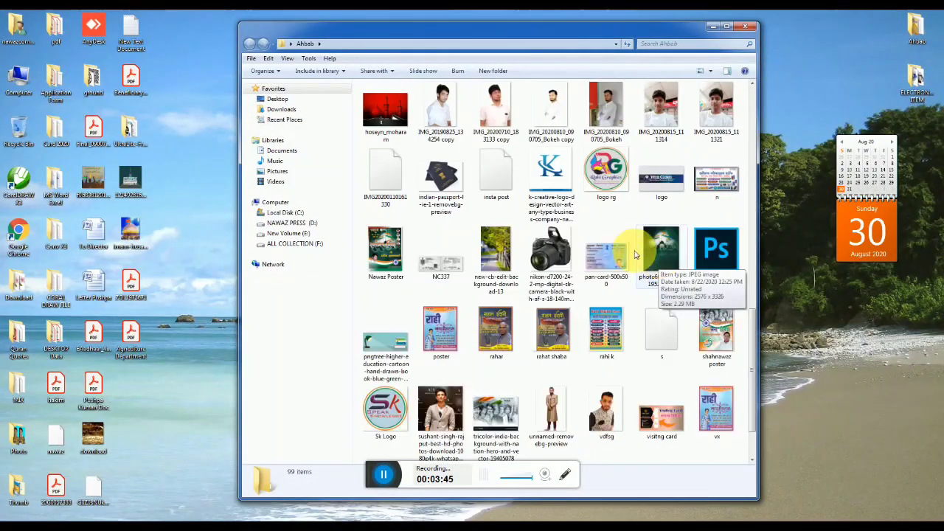
{"action": "scroll", "coordinate": [657, 251], "scroll_direction": "up", "scroll_amount": 3}
{"action": "scroll", "coordinate": [509, 227], "scroll_direction": "down", "scroll_amount": 3}
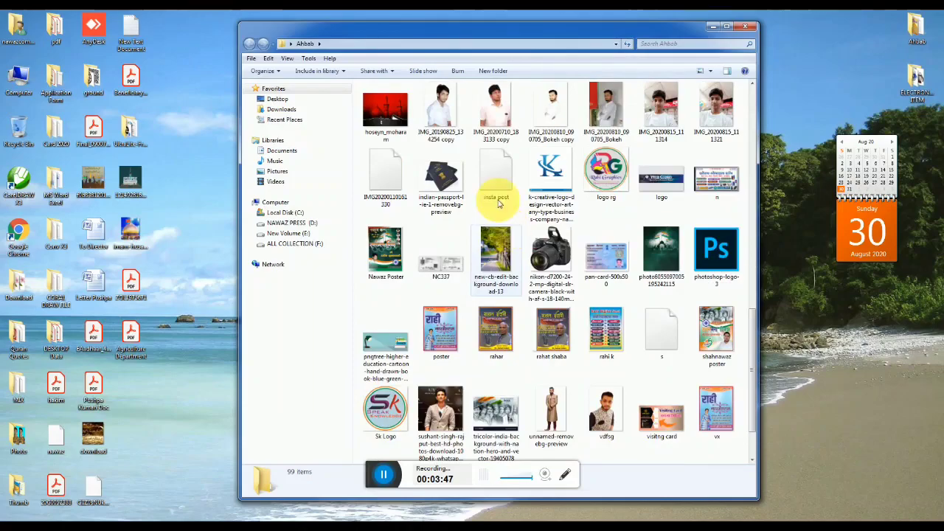
{"action": "scroll", "coordinate": [508, 226], "scroll_direction": "up", "scroll_amount": 3}
{"action": "double_click", "coordinate": [509, 224]}
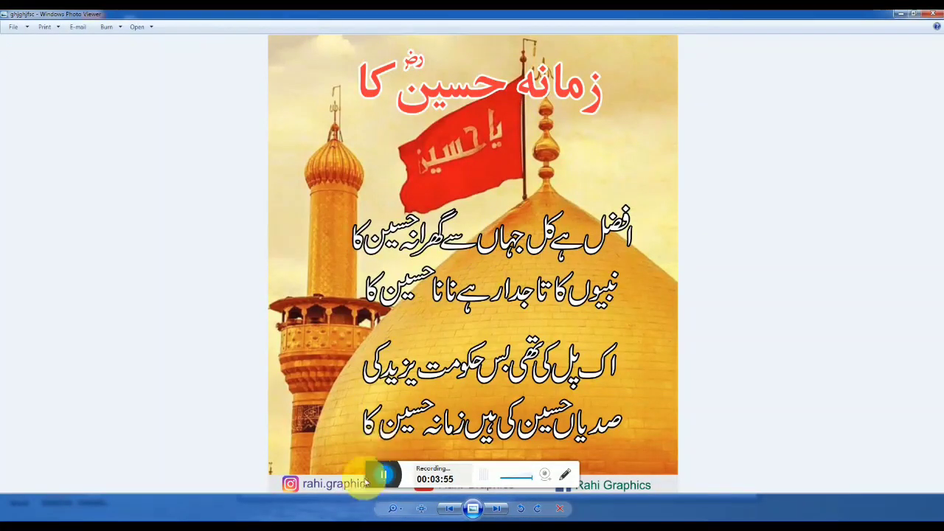
{"action": "left_click_drag", "start_coordinate": [373, 474], "coordinate": [379, 511]}
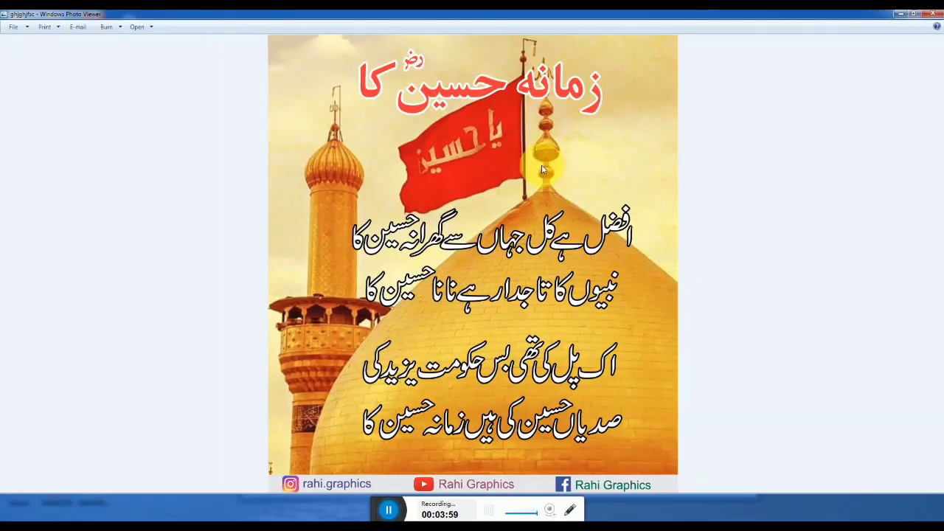
- Close the poster image and its folder, and switch back to the CDR.cdr document in CorelDRAW
{"action": "left_click", "coordinate": [931, 15]}
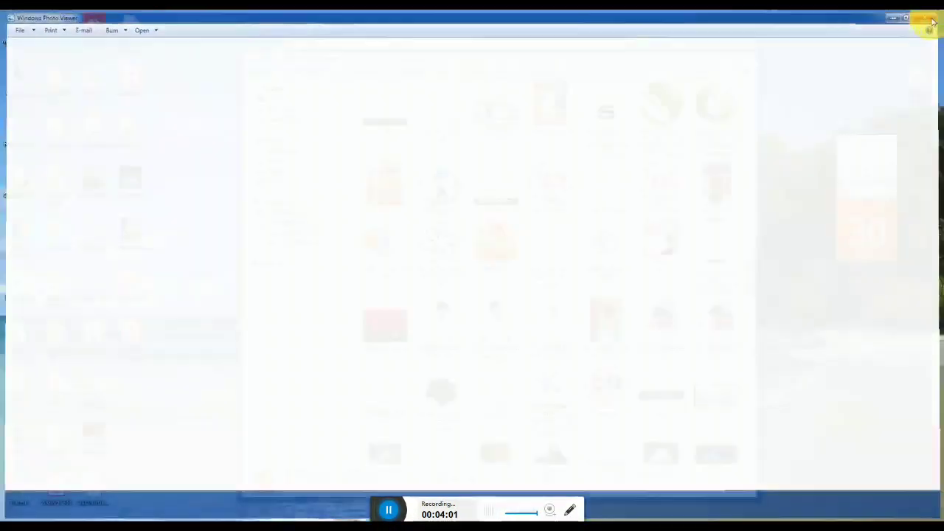
{"action": "left_click", "coordinate": [747, 30]}
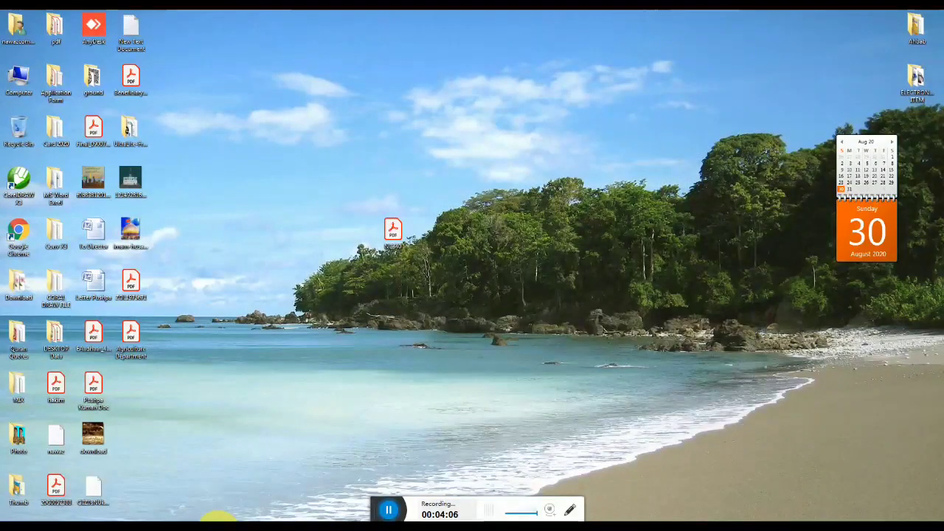
{"action": "mouse_move", "coordinate": [204, 516]}
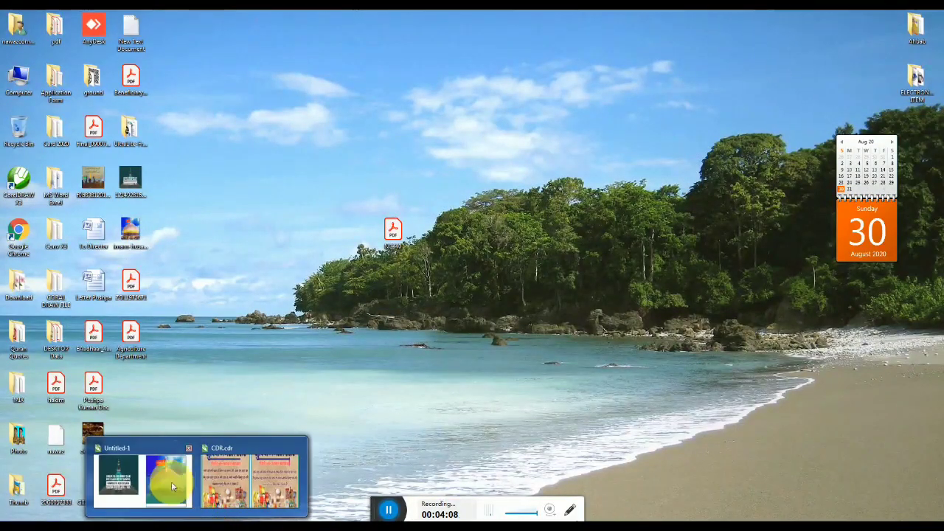
{"action": "left_click", "coordinate": [244, 479]}
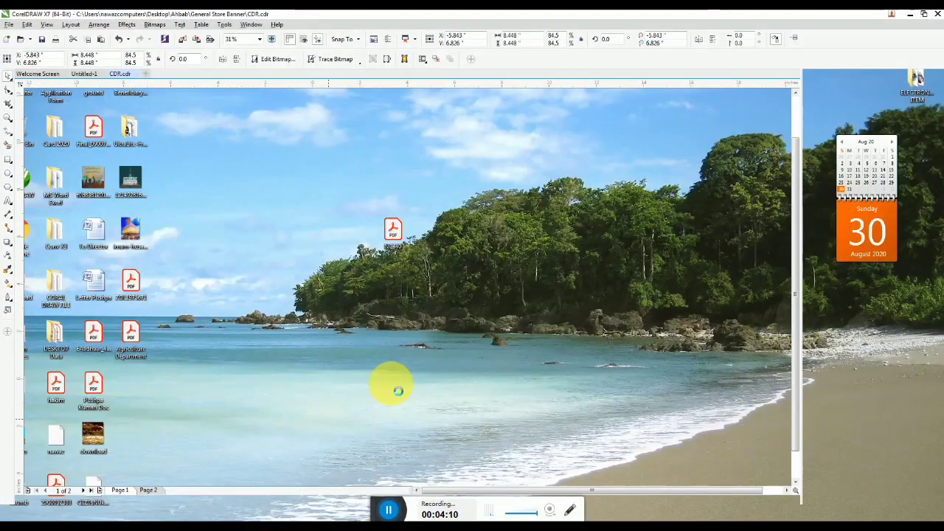